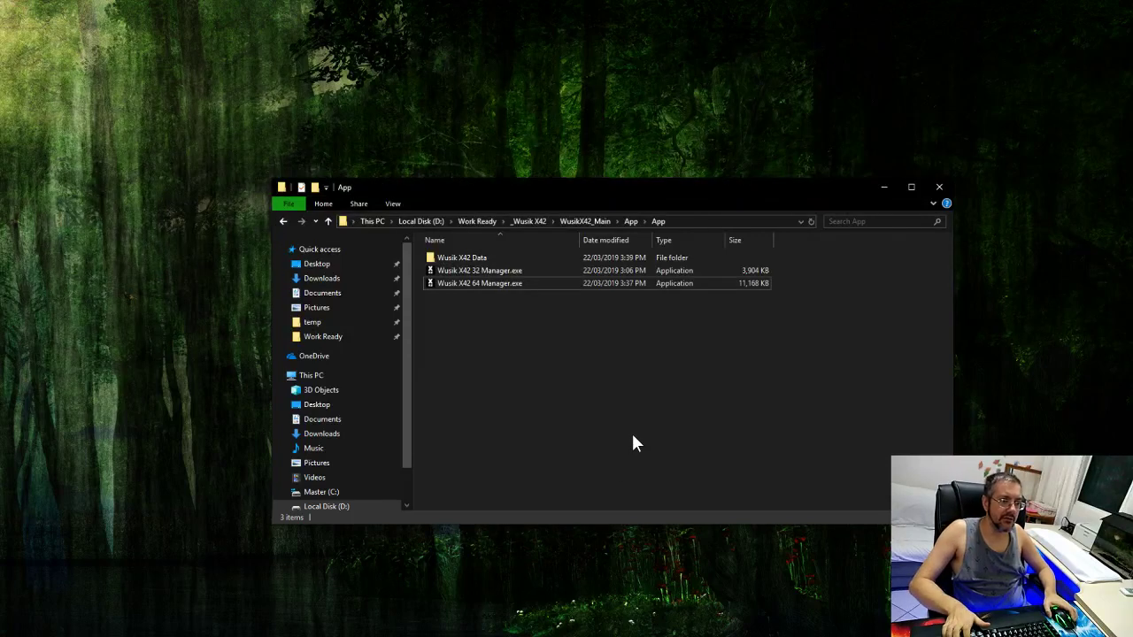
Compare the 32-bit and 64-bit Wusik X42 manager files in the App folder.
{"action": "key", "text": "Up"}
{"action": "key", "text": "Down"}
{"action": "key", "text": "ctrl+space"}
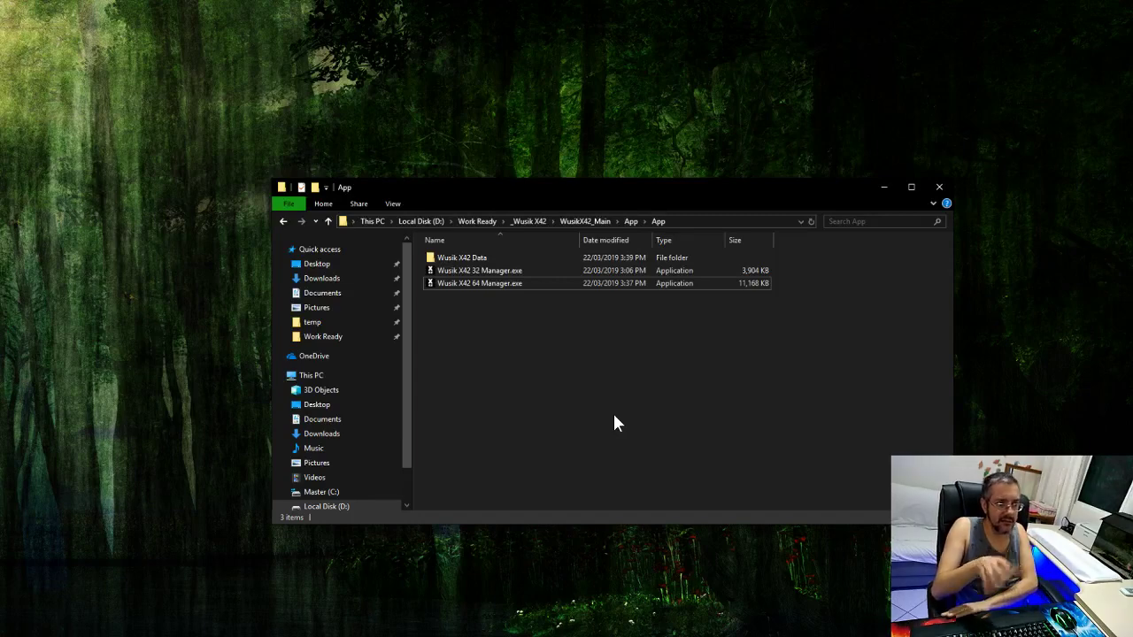
{"action": "key", "text": "Up"}
{"action": "key", "text": "Down"}
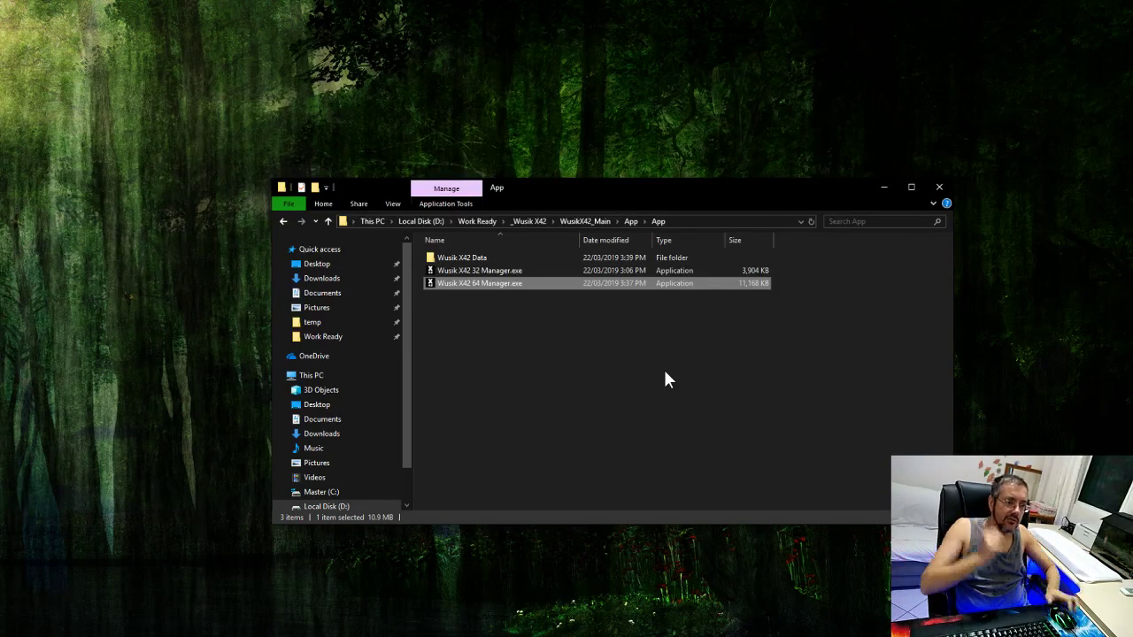
Launch Wusik X42 64 Manager.exe and nudge its window slightly right.
{"action": "left_click", "coordinate": [533, 270]}
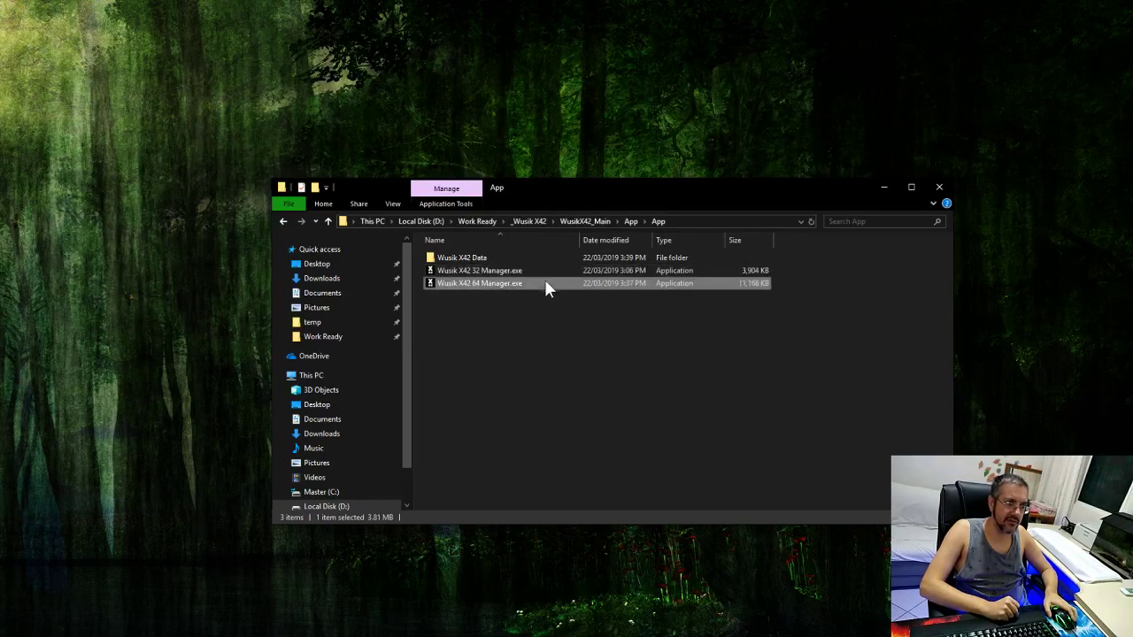
{"action": "left_click", "coordinate": [545, 285]}
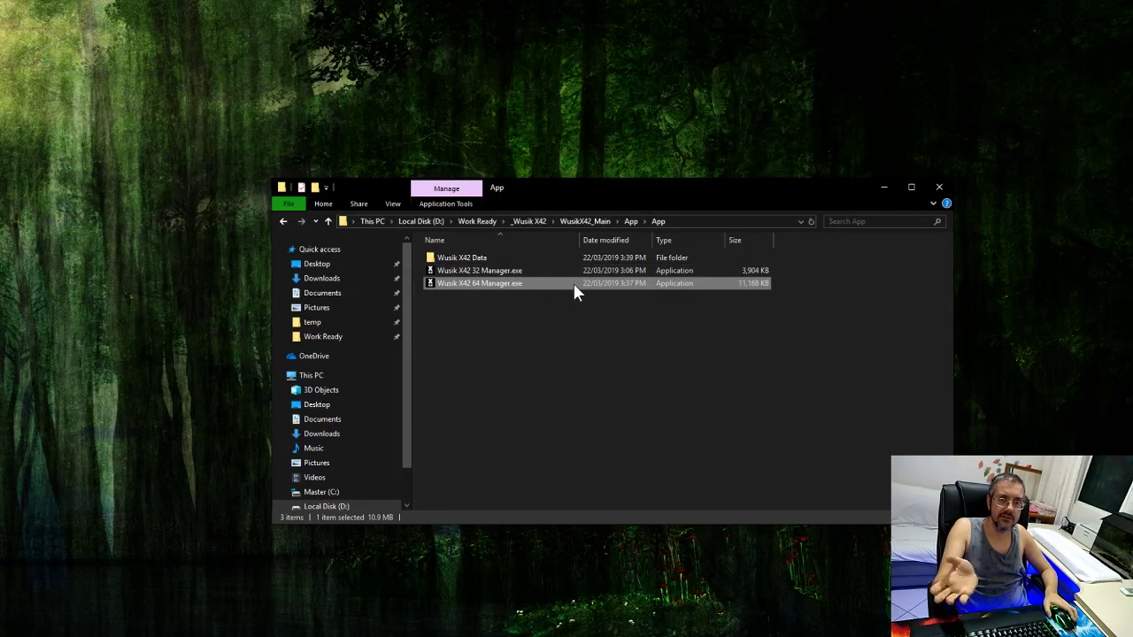
{"action": "double_click", "coordinate": [575, 281]}
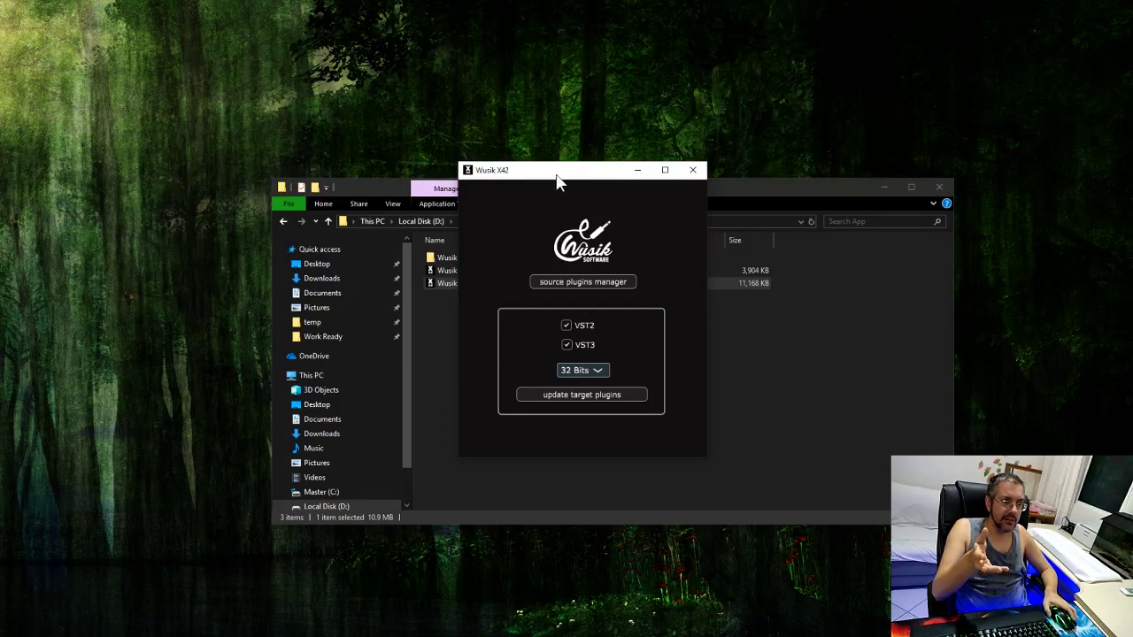
{"action": "left_click_drag", "start_coordinate": [558, 177], "coordinate": [590, 180]}
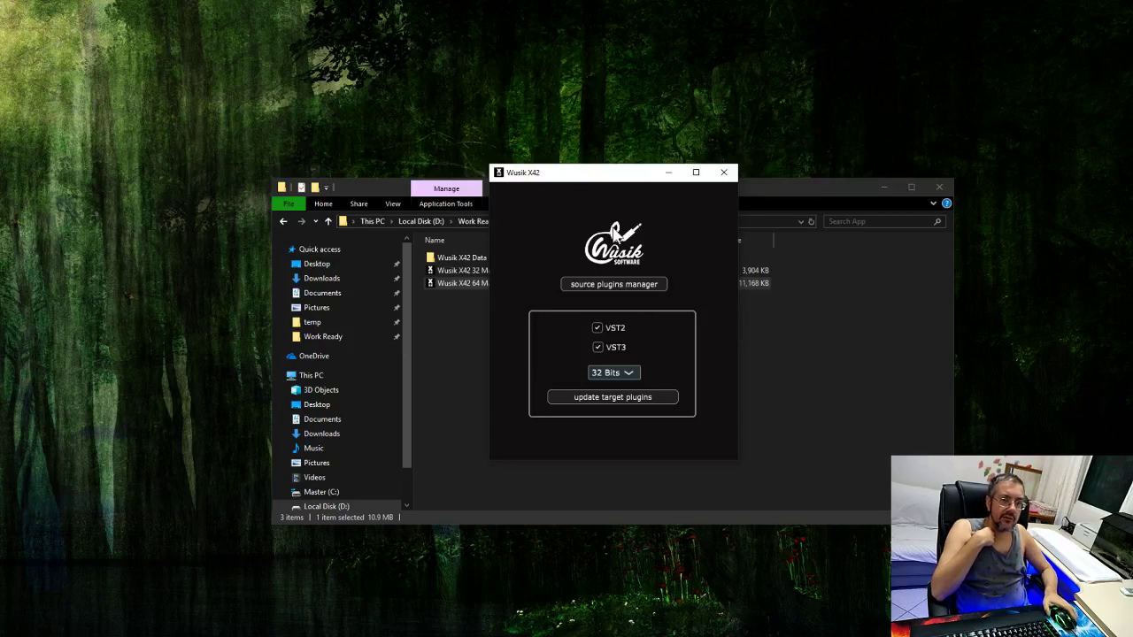
Open the source plugins list, clear all its entries, and reopen its Options menu.
{"action": "left_click", "coordinate": [646, 284]}
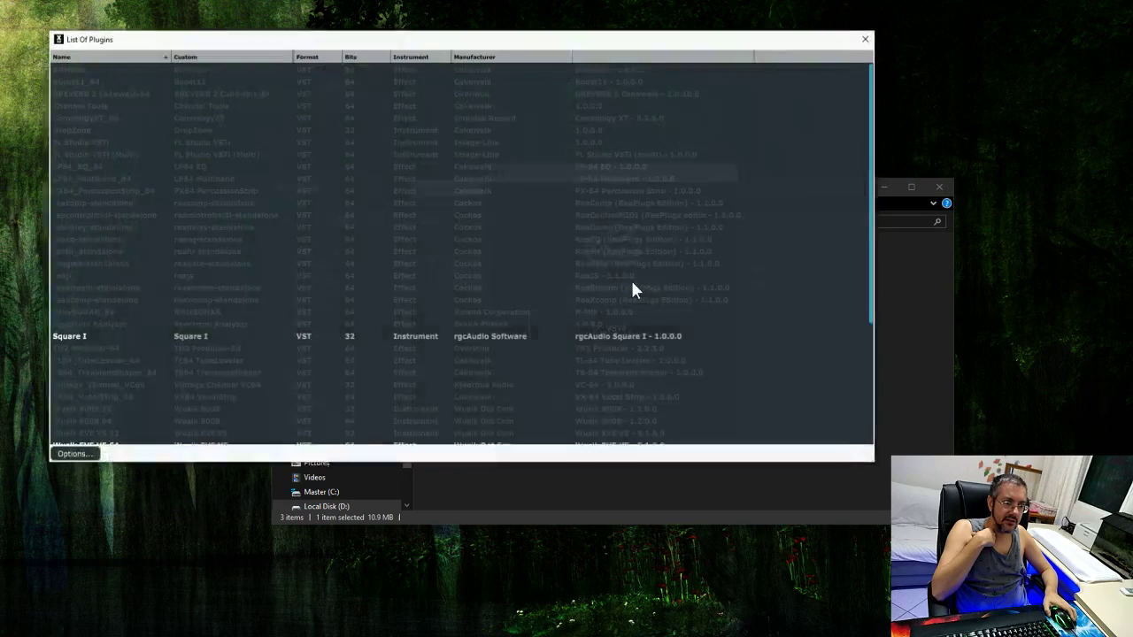
{"action": "left_click_drag", "start_coordinate": [463, 32], "coordinate": [604, 92]}
{"action": "scroll", "coordinate": [484, 374], "scroll_direction": "down", "scroll_amount": 5}
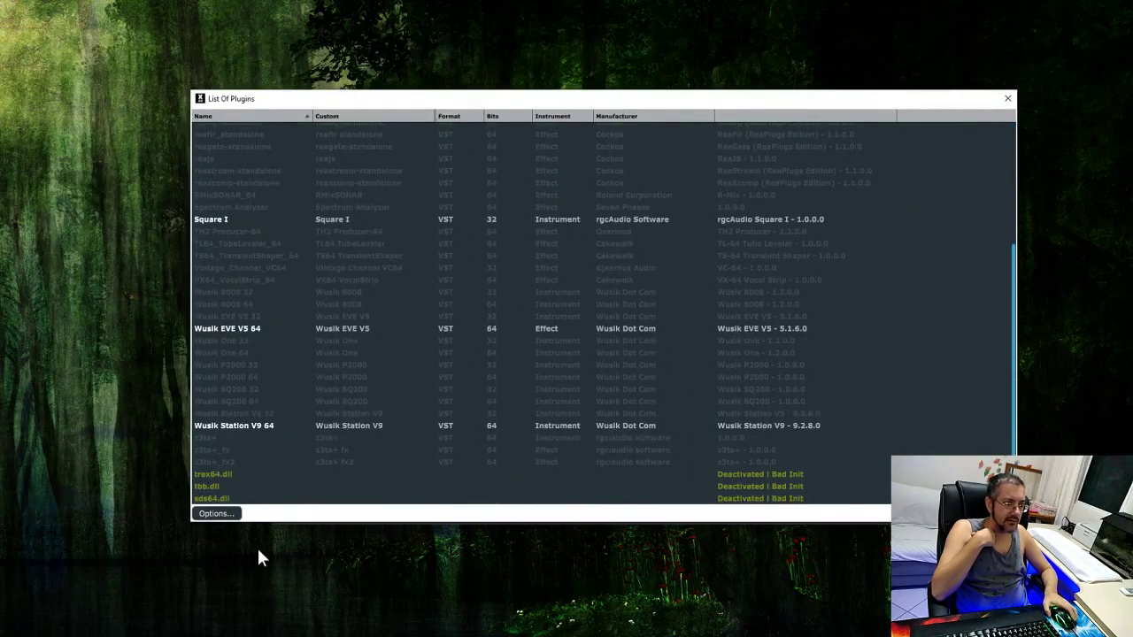
{"action": "left_click", "coordinate": [227, 519]}
{"action": "left_click", "coordinate": [249, 345]}
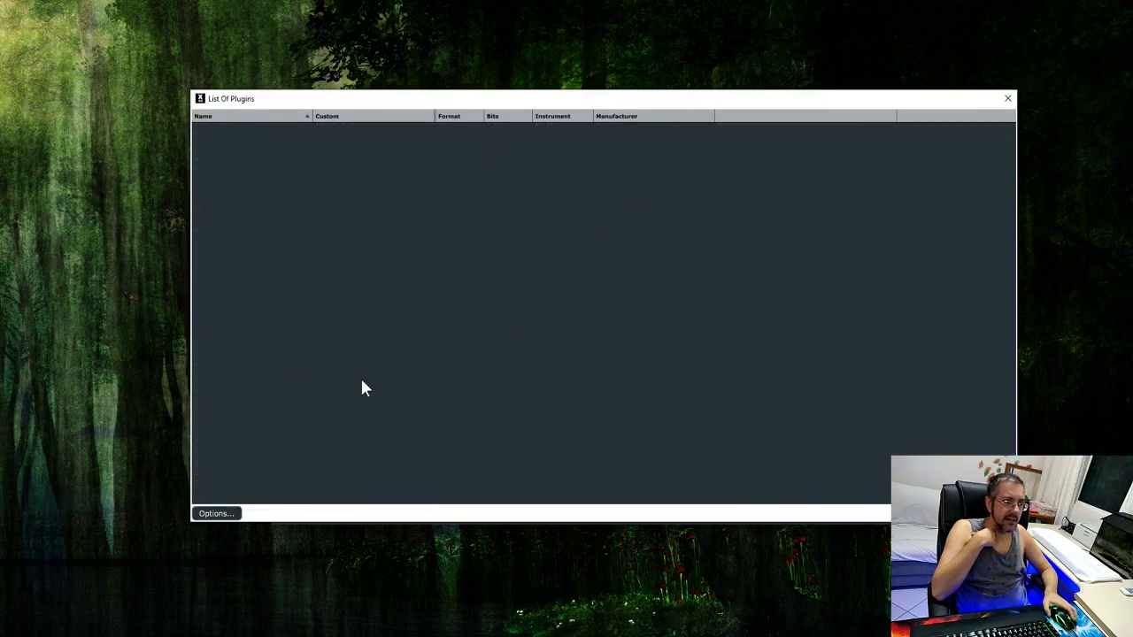
{"action": "left_click", "coordinate": [223, 512]}
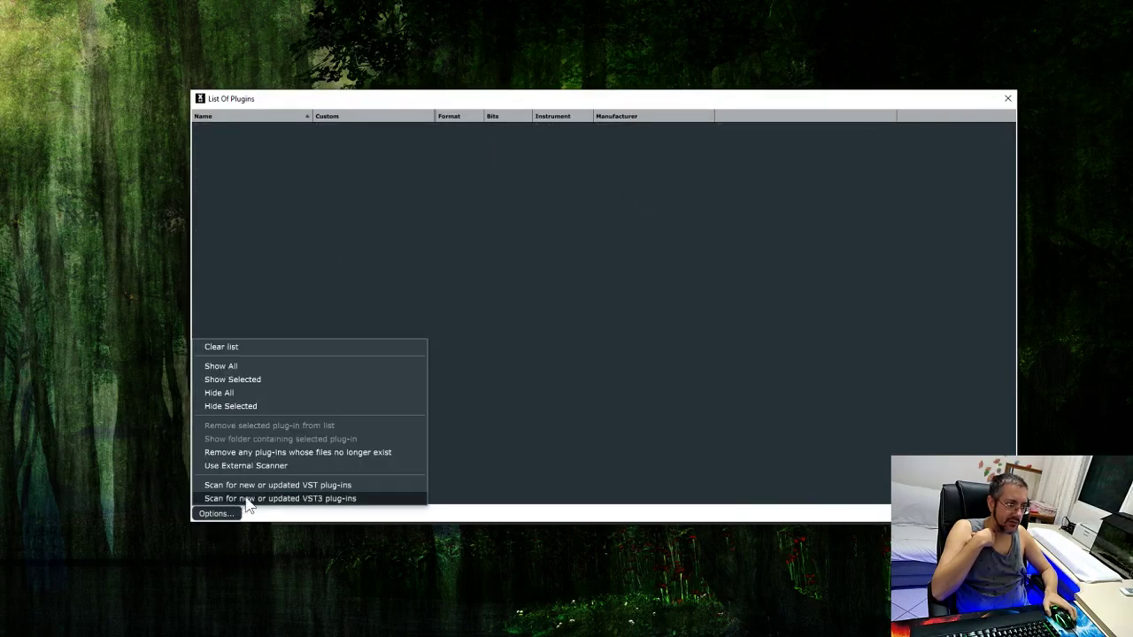
Scan the Cakewalk\Vstplugins, VstPlugins and D:\Vstplugins folders for new or updated plug-ins.
{"action": "left_click", "coordinate": [386, 490]}
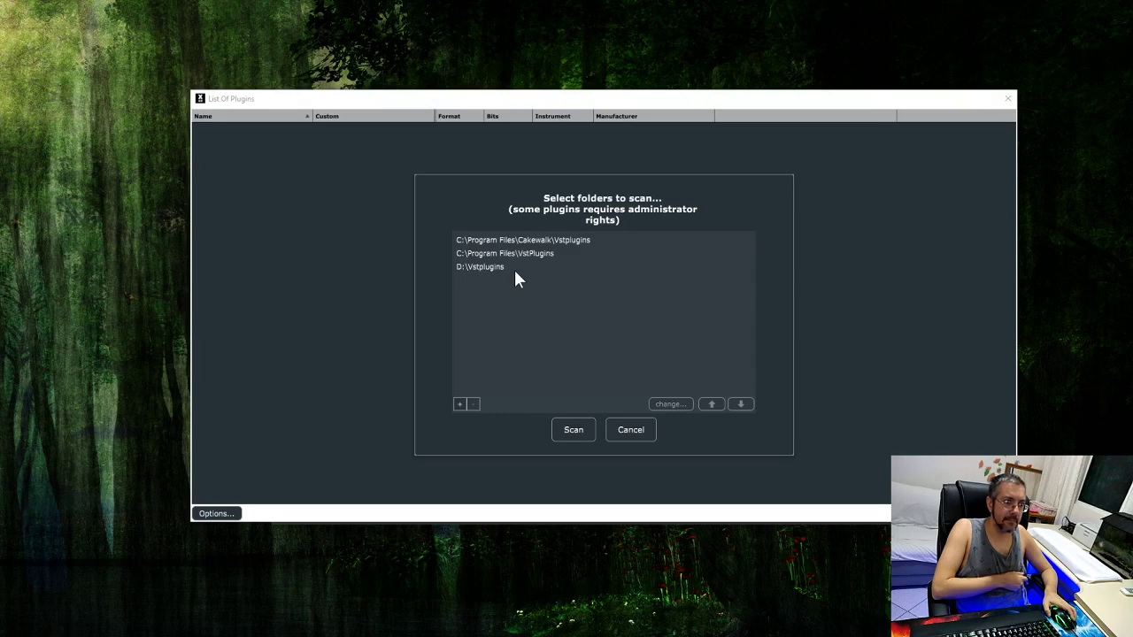
{"action": "left_click", "coordinate": [536, 267]}
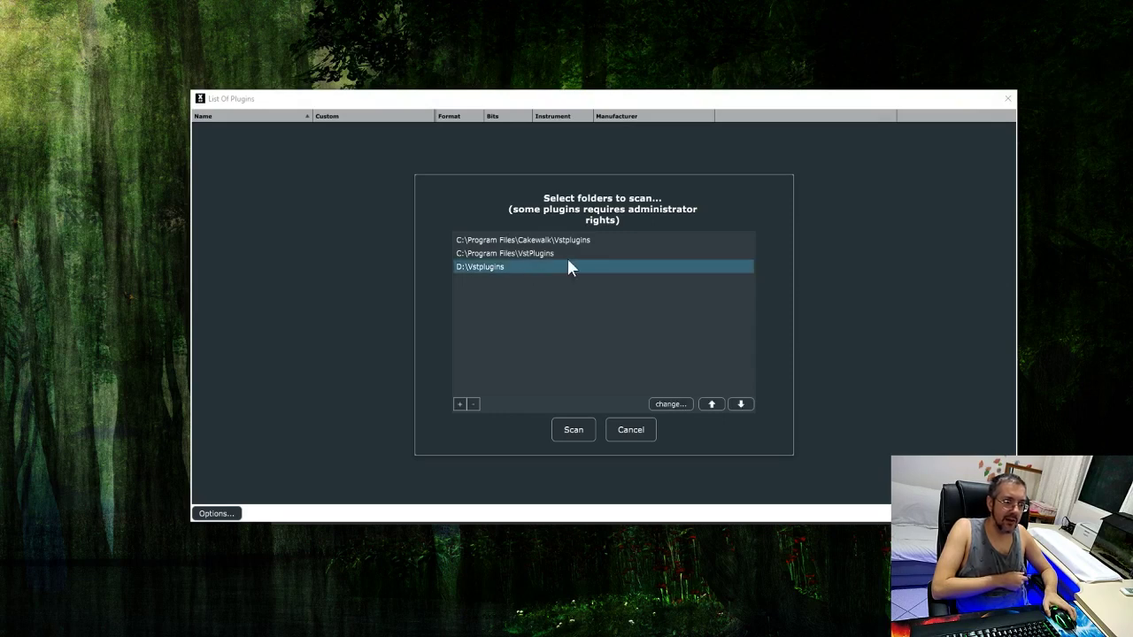
{"action": "left_click", "coordinate": [579, 253]}
{"action": "left_click", "coordinate": [611, 241]}
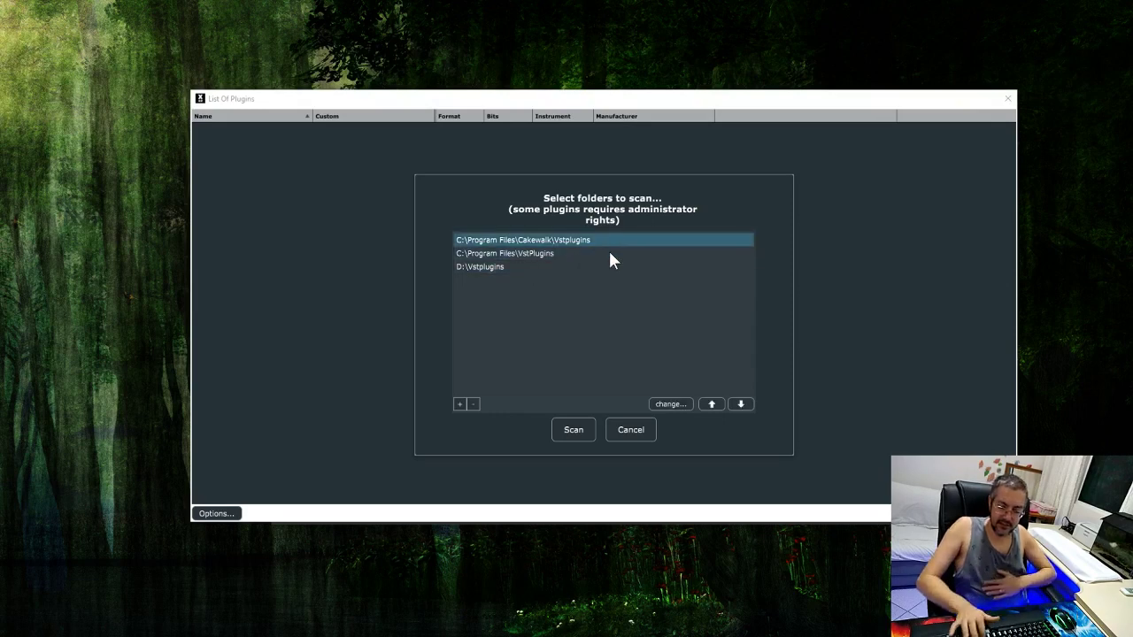
{"action": "key", "text": "Down"}
{"action": "key", "text": "Down"}
{"action": "key", "text": "Up"}
{"action": "key", "text": "Up"}
{"action": "key", "text": "Down"}
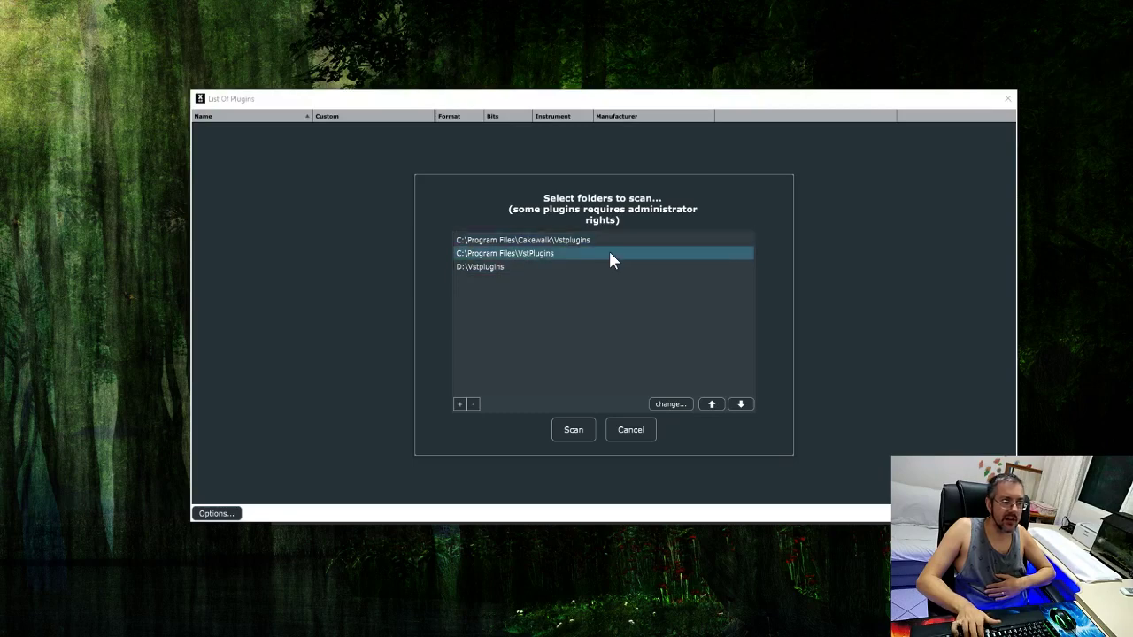
{"action": "key", "text": "Down"}
{"action": "key", "text": "Up"}
{"action": "key", "text": "Up"}
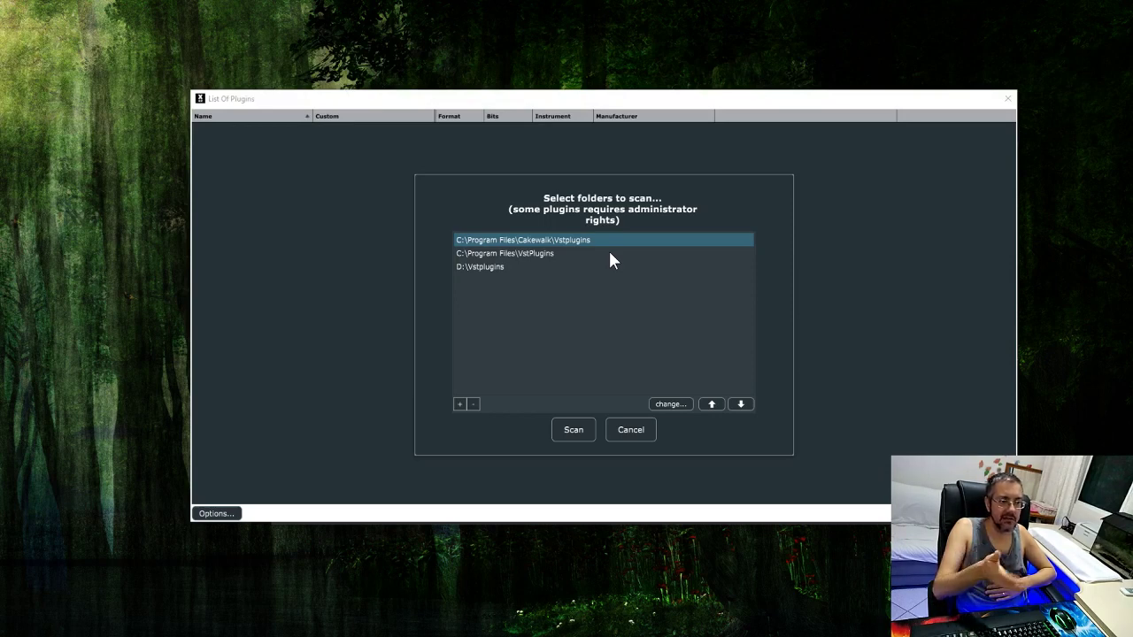
{"action": "key", "text": "Down"}
{"action": "key", "text": "Down"}
{"action": "key", "text": "Up"}
{"action": "key", "text": "Up"}
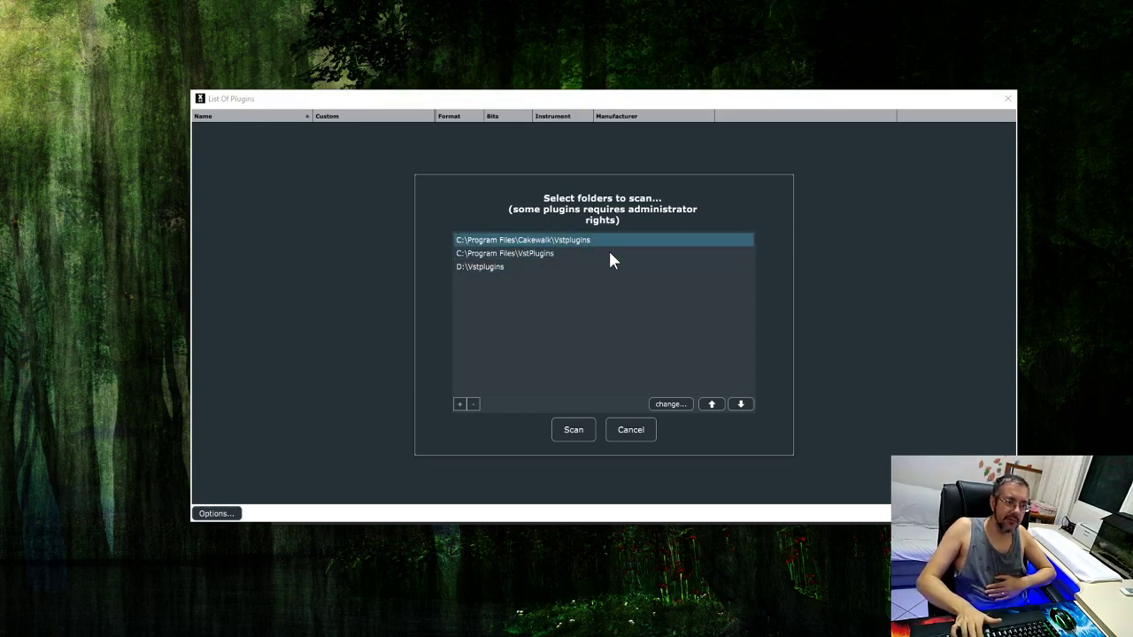
{"action": "key", "text": "Down"}
{"action": "key", "text": "Down"}
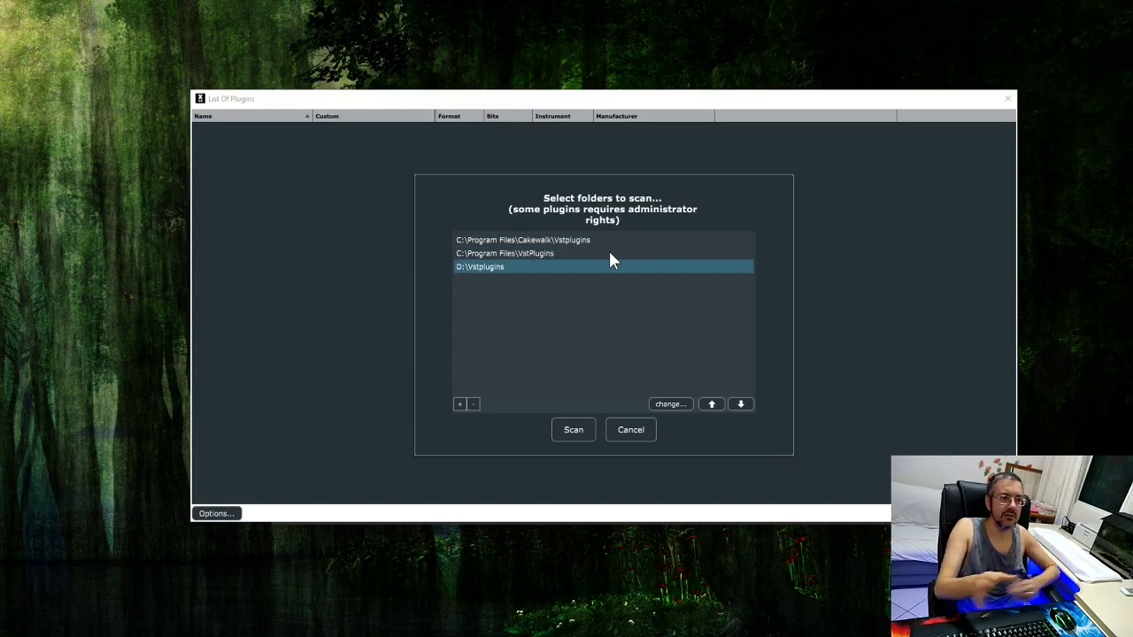
{"action": "left_click", "coordinate": [573, 430]}
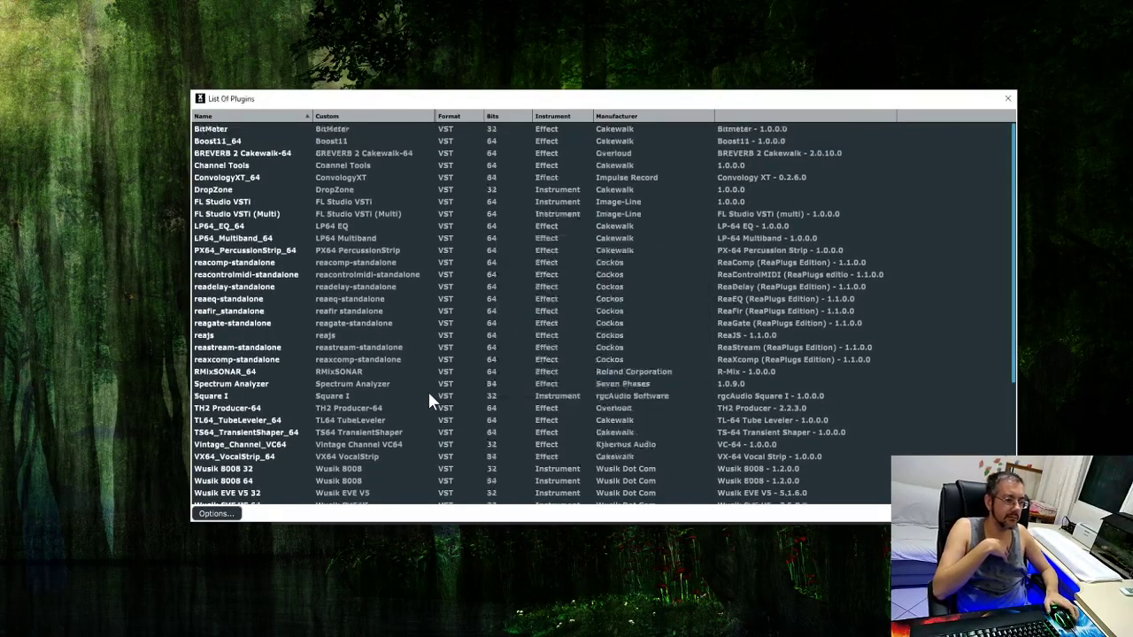
Look through the refreshed plugin list, from BitMeter down to the x3ta+ entries.
{"action": "scroll", "coordinate": [408, 324], "scroll_direction": "down", "scroll_amount": 5}
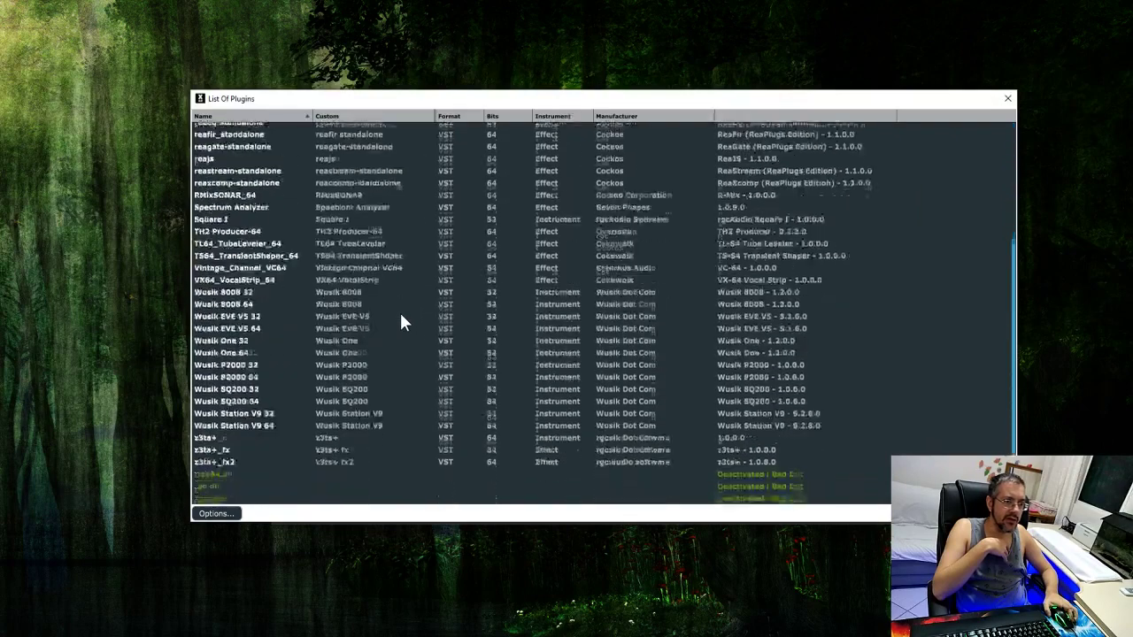
{"action": "scroll", "coordinate": [418, 334], "scroll_direction": "up", "scroll_amount": 5}
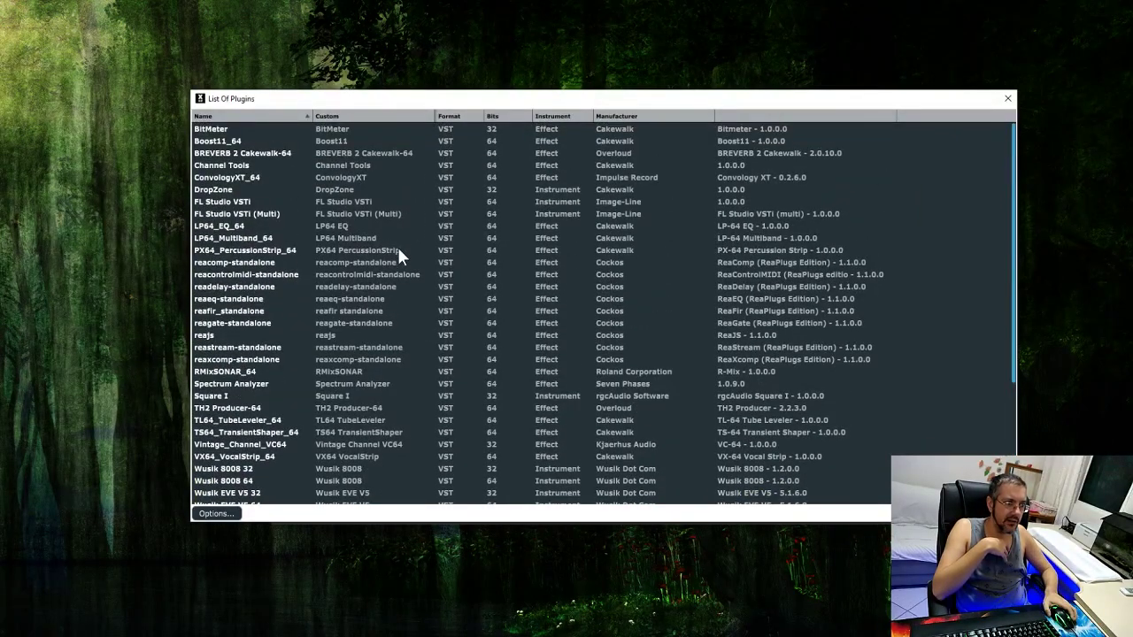
Mark PX64_PercussionStrip_64 and the reacomp through reagate standalone plug-ins as hidden.
{"action": "right_click", "coordinate": [397, 249]}
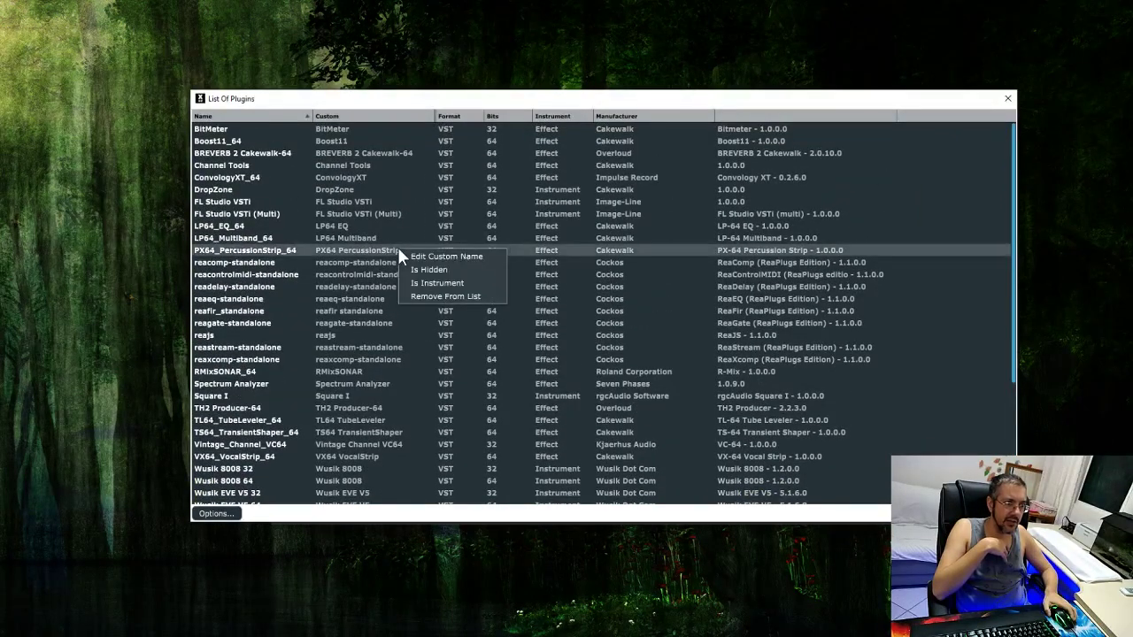
{"action": "left_click", "coordinate": [480, 269]}
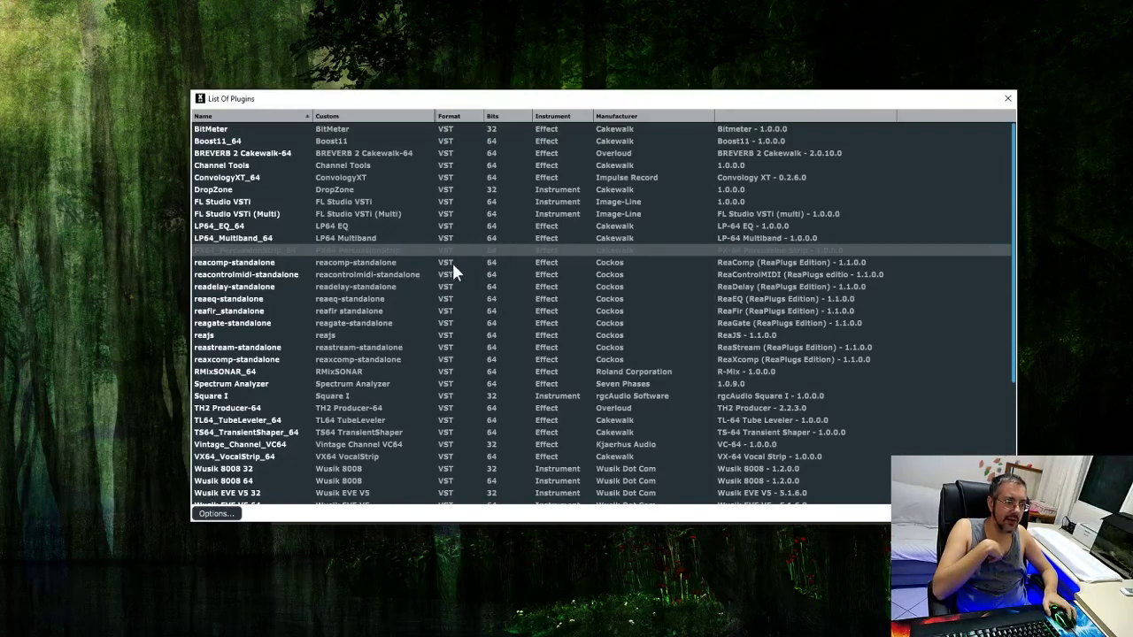
{"action": "left_click", "coordinate": [451, 262]}
{"action": "left_click", "coordinate": [447, 275]}
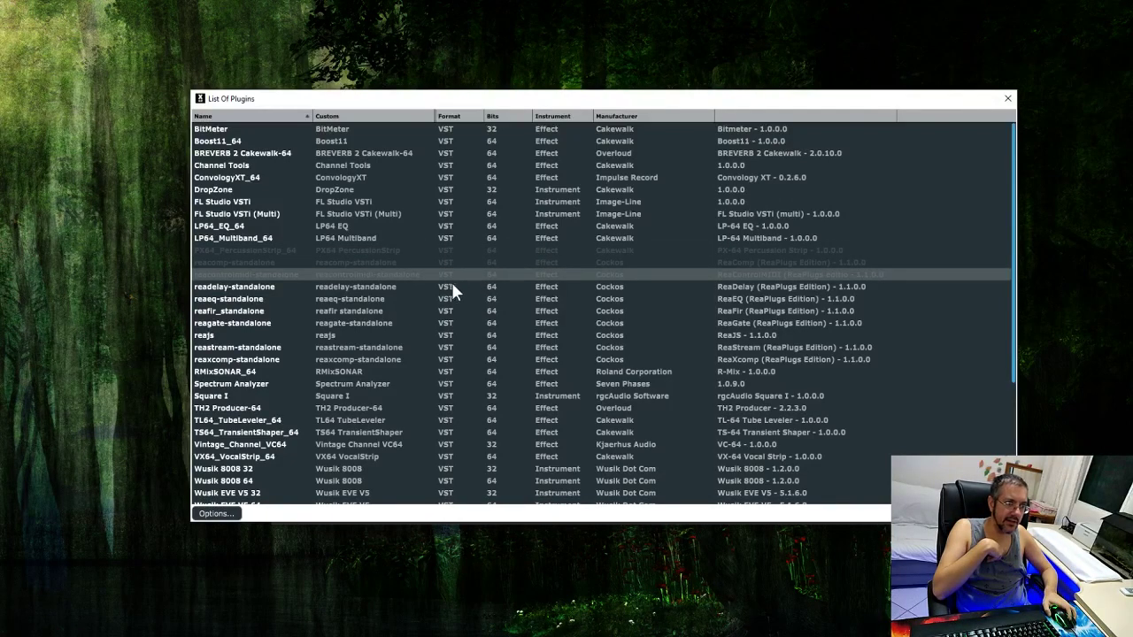
{"action": "left_click", "coordinate": [449, 287]}
{"action": "left_click", "coordinate": [448, 298]}
{"action": "left_click", "coordinate": [432, 311]}
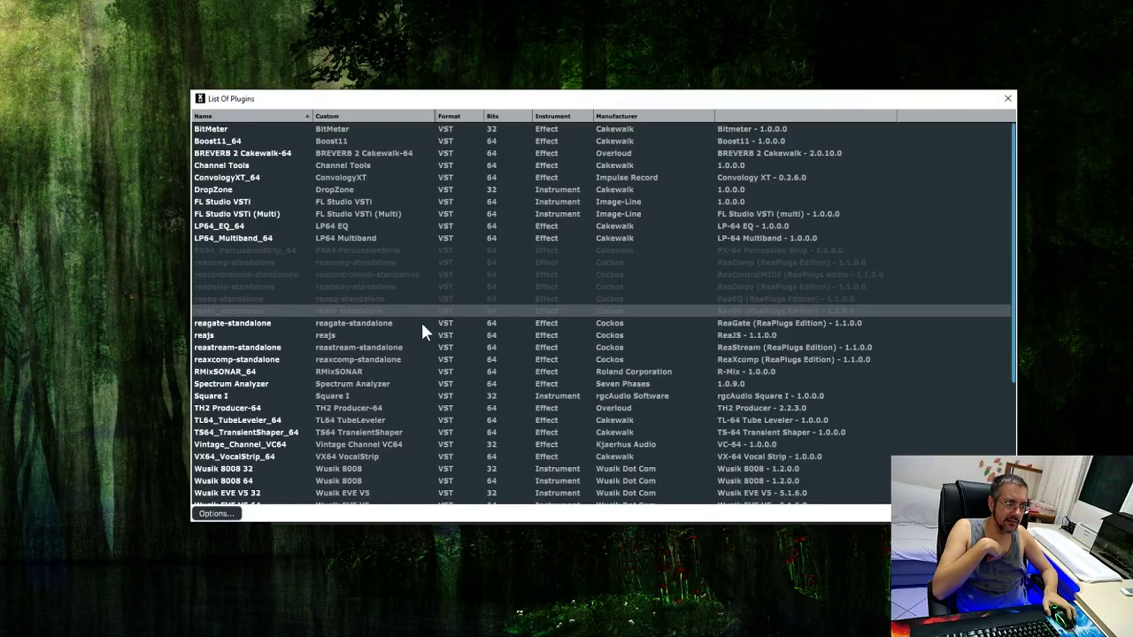
{"action": "left_click", "coordinate": [420, 323]}
Hide all plug-ins, then unhide only Wusik Station V9 64.
{"action": "left_click", "coordinate": [228, 514]}
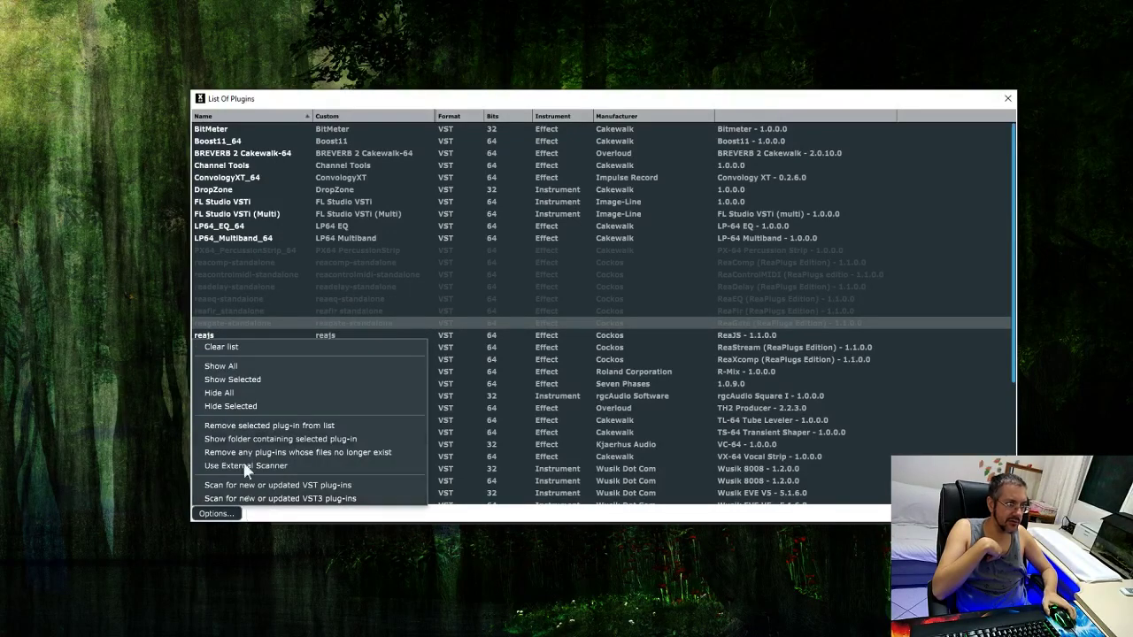
{"action": "left_click", "coordinate": [266, 391]}
{"action": "scroll", "coordinate": [398, 372], "scroll_direction": "down", "scroll_amount": 5}
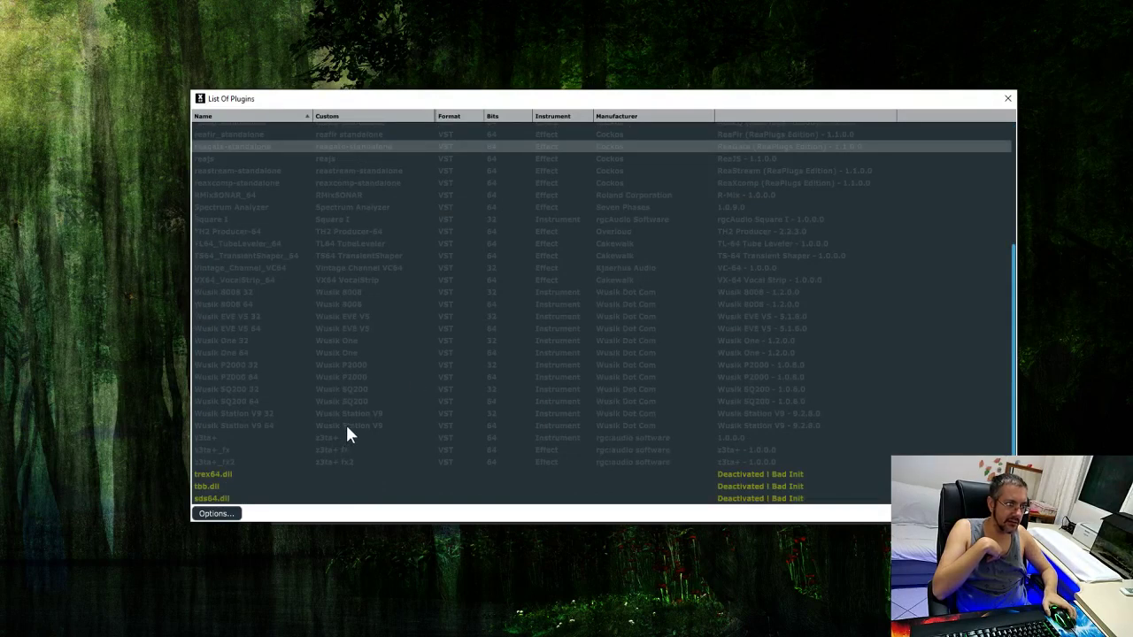
{"action": "right_click", "coordinate": [345, 426]}
{"action": "left_click", "coordinate": [391, 393]}
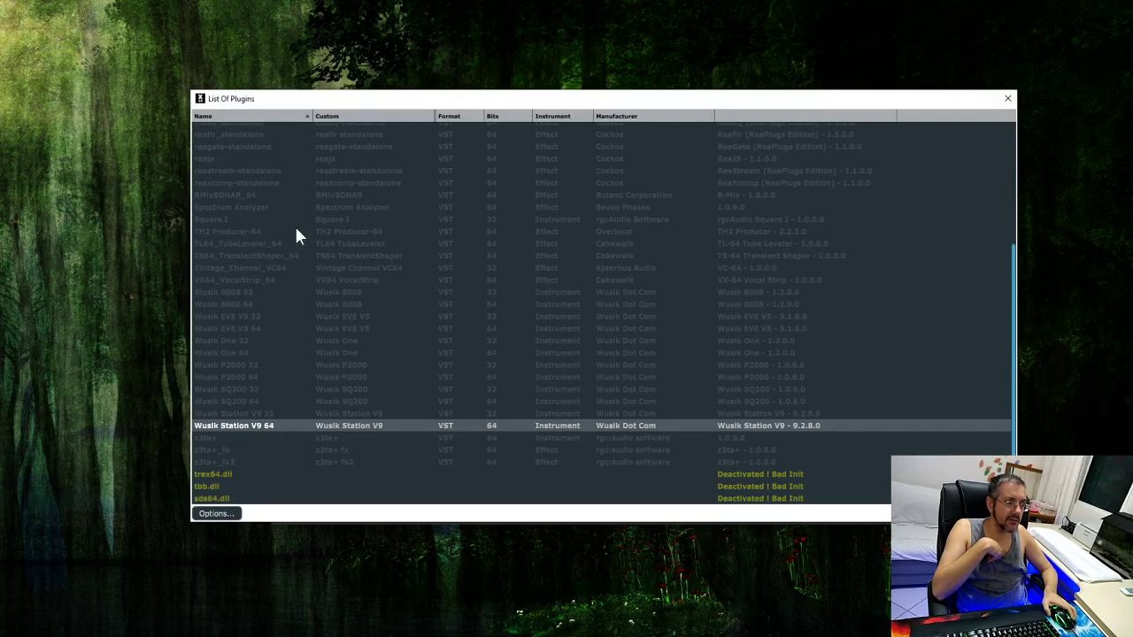
Re-enable Square I and change Wusik Station V9 64's custom name to 'WStation V9'.
{"action": "left_click", "coordinate": [341, 220]}
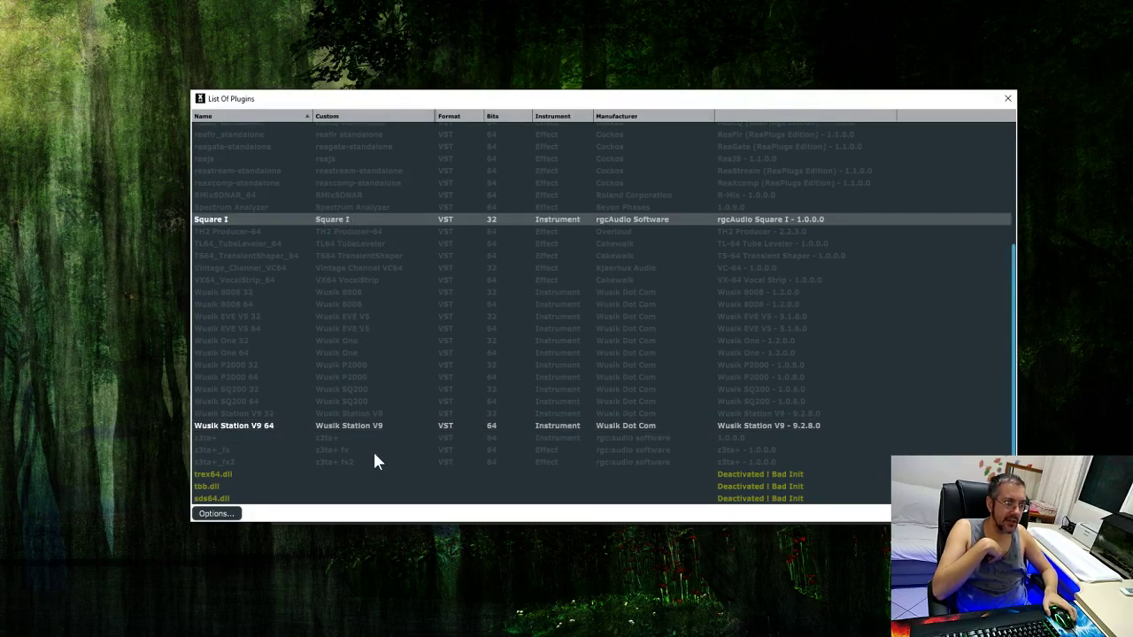
{"action": "right_click", "coordinate": [364, 423]}
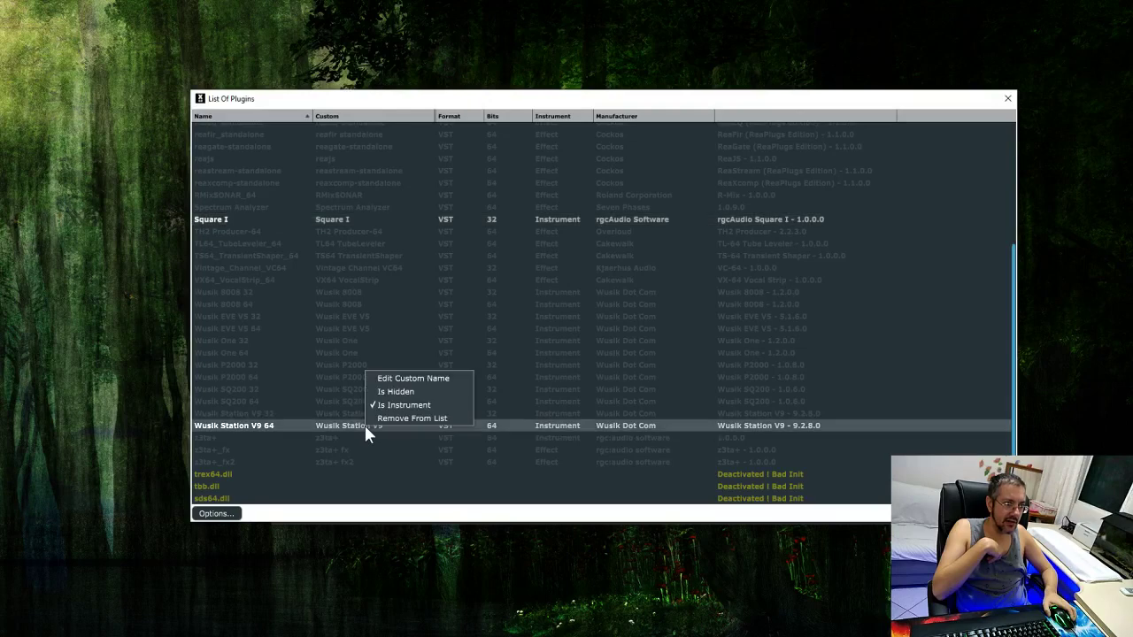
{"action": "left_click", "coordinate": [433, 378]}
{"action": "key", "text": "End"}
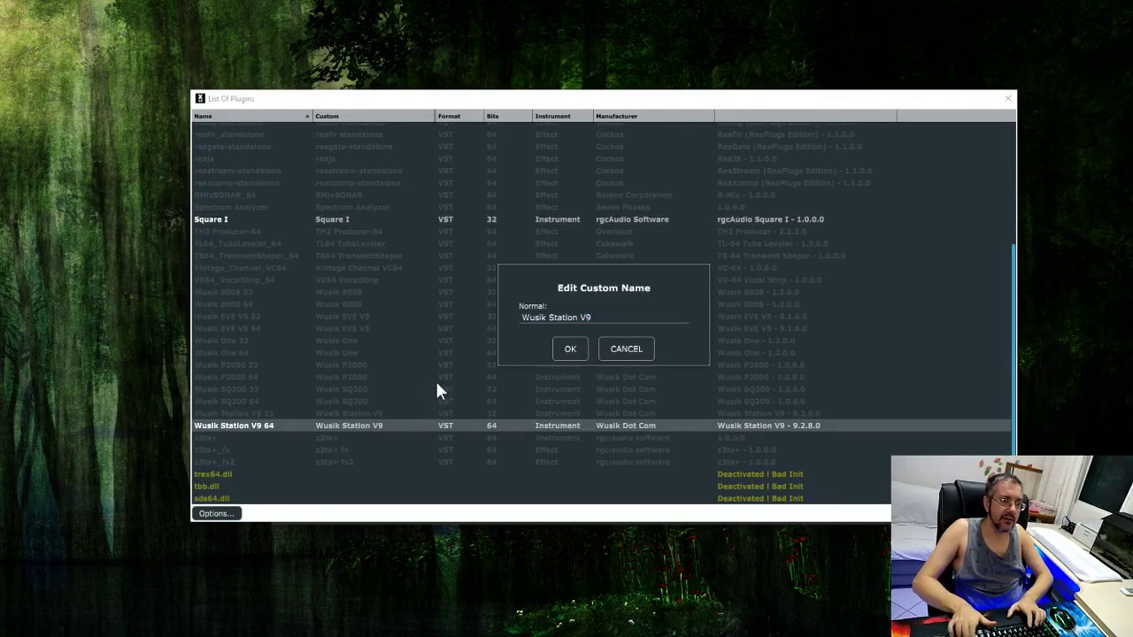
{"action": "key", "text": "ctrl+Left"}
{"action": "key", "text": "ctrl+Left"}
{"action": "key", "text": "BackSpace"}
{"action": "key", "text": "BackSpace"}
{"action": "key", "text": "BackSpace"}
{"action": "key", "text": "BackSpace"}
{"action": "key", "text": "BackSpace"}
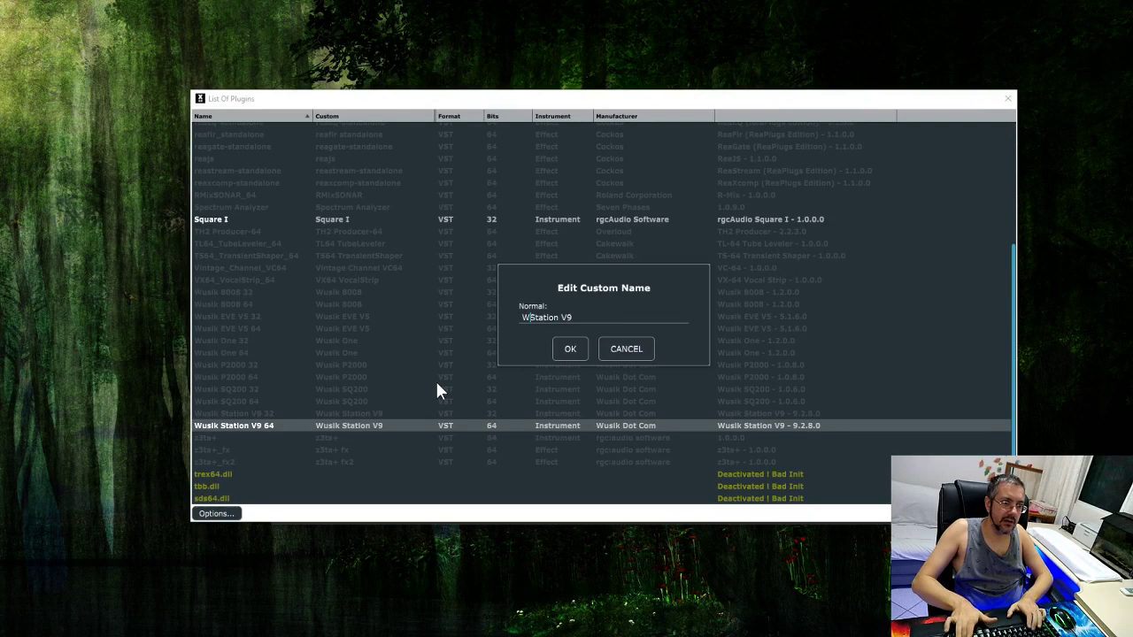
{"action": "key", "text": "Return"}
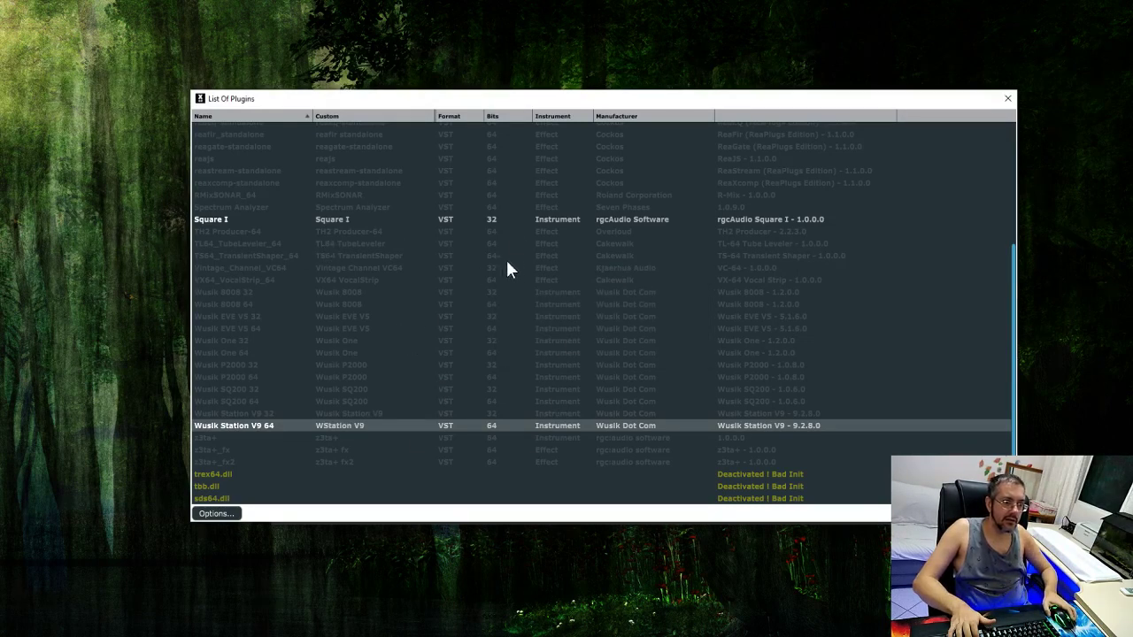
Check the Square I and WStation V9 option menus, leaving both unchanged.
{"action": "right_click", "coordinate": [504, 218]}
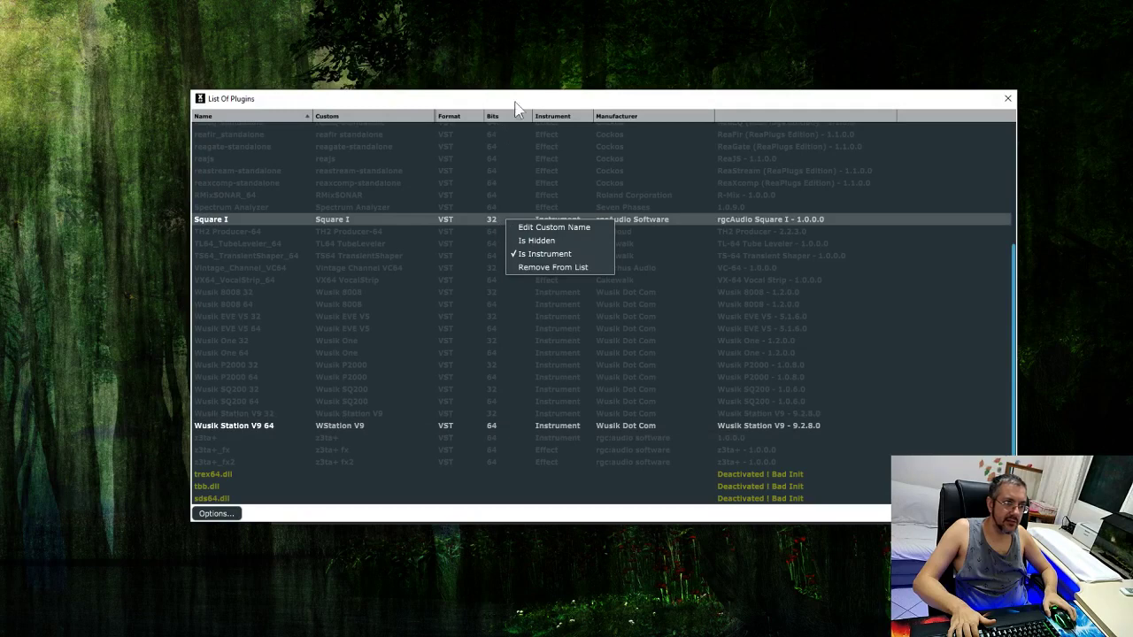
{"action": "key", "text": "Escape"}
{"action": "right_click", "coordinate": [501, 428]}
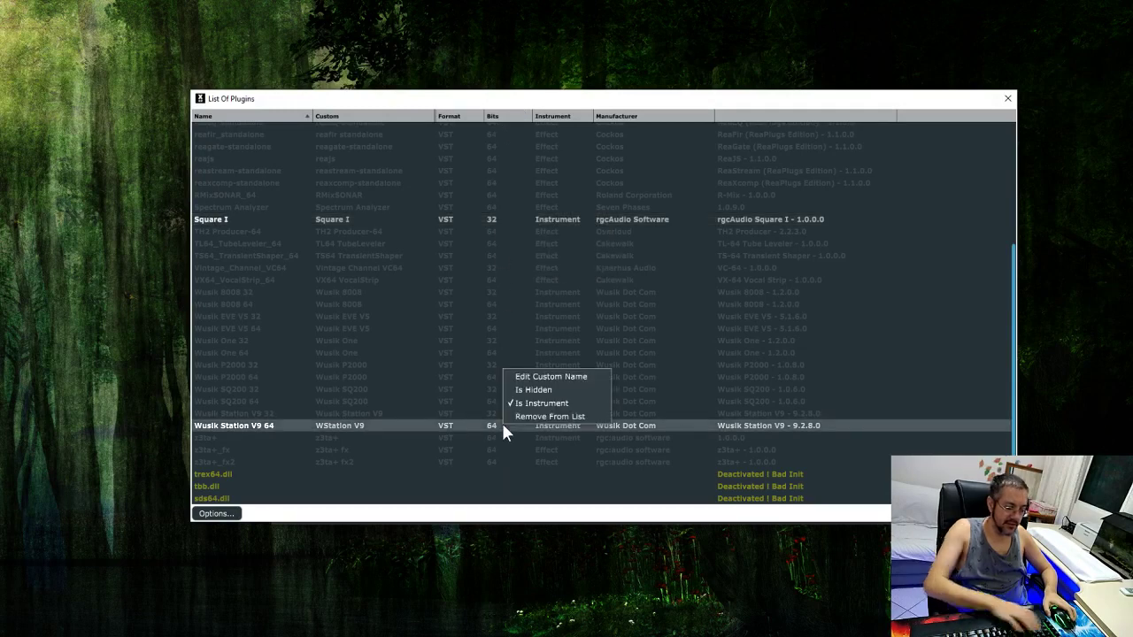
{"action": "key", "text": "Escape"}
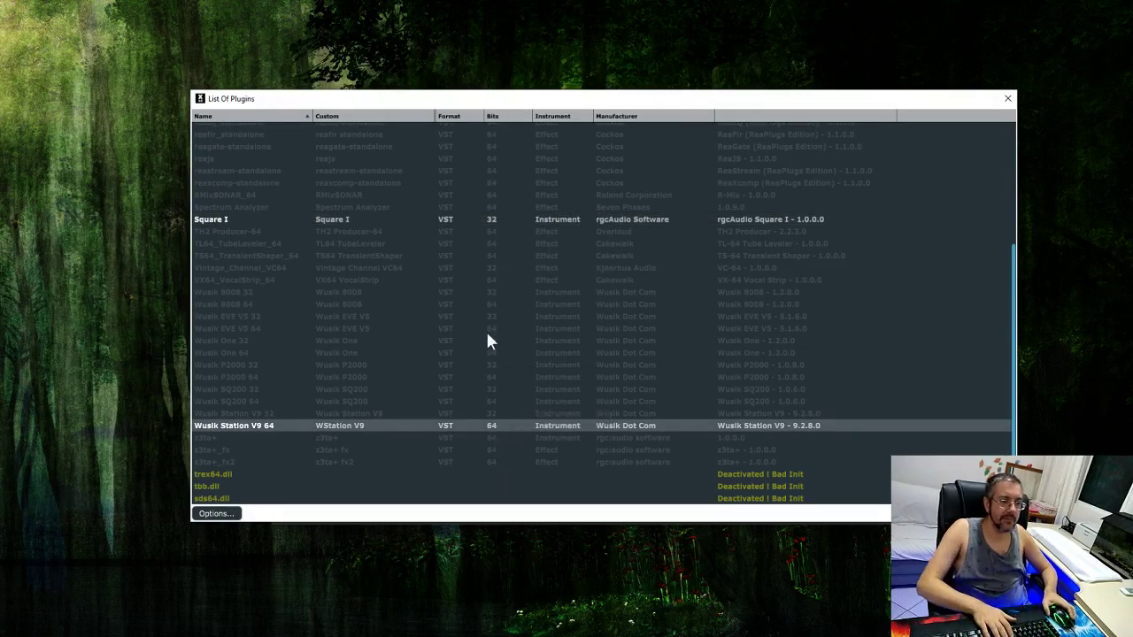
{"action": "scroll", "coordinate": [461, 314], "scroll_direction": "up", "scroll_amount": 5}
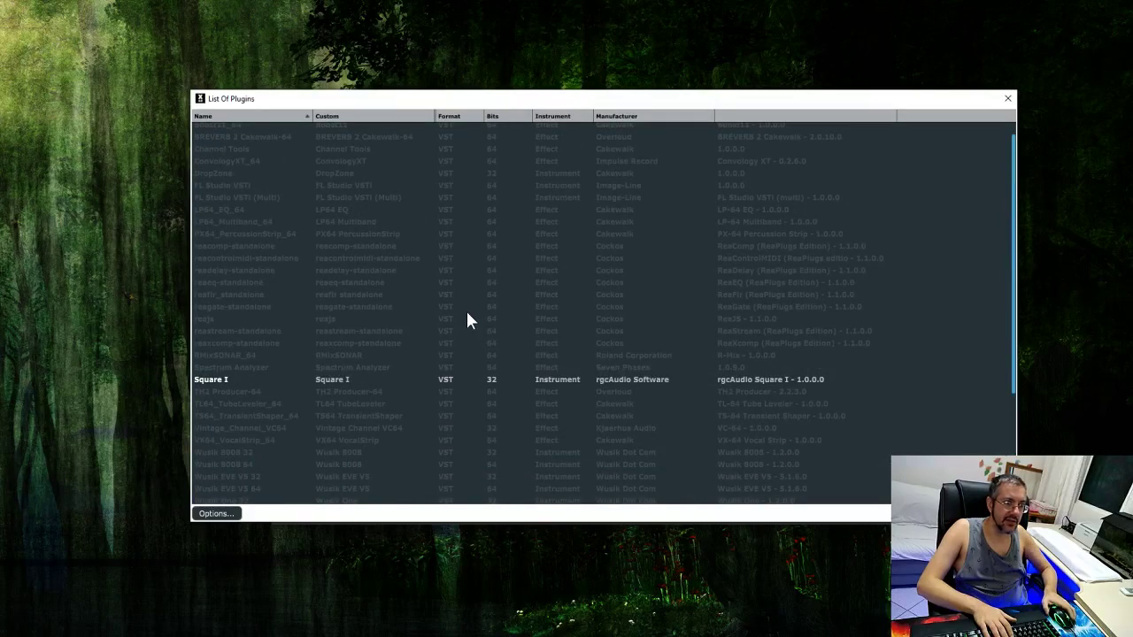
Reactivate reagate-standalone and set its custom name to 'Gate'.
{"action": "left_click", "coordinate": [411, 303]}
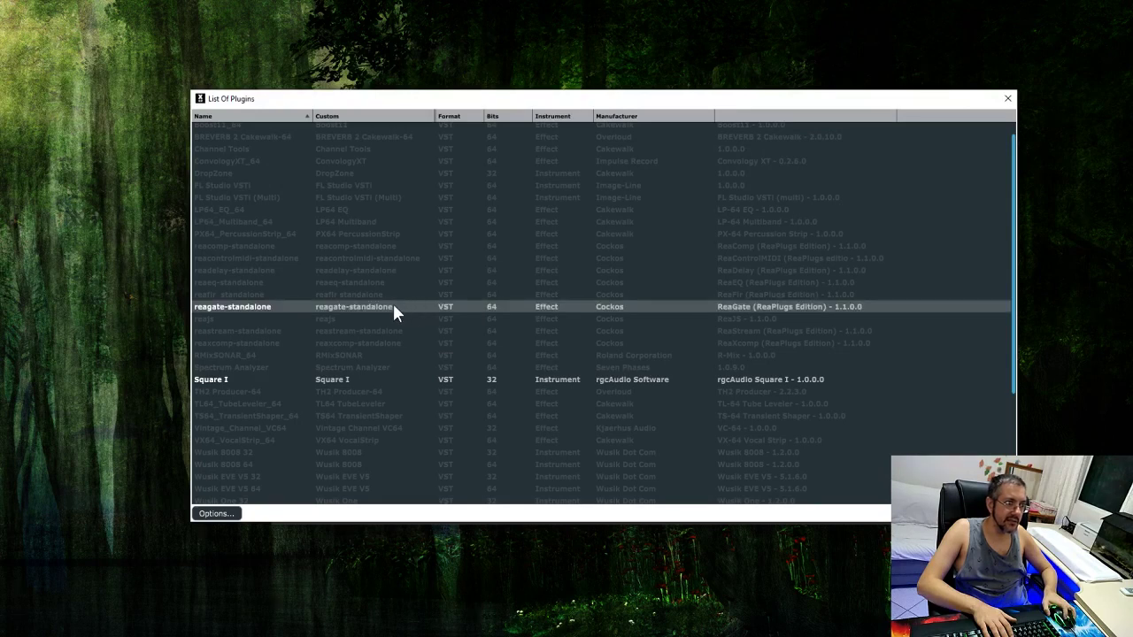
{"action": "double_click", "coordinate": [393, 308]}
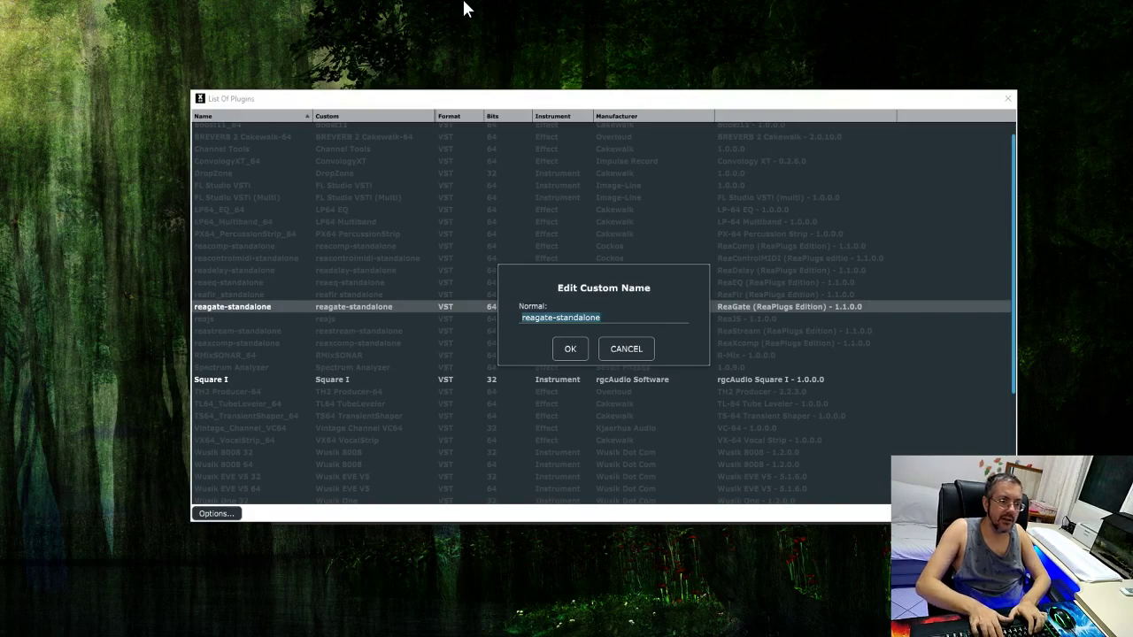
{"action": "type", "text": "Gate"}
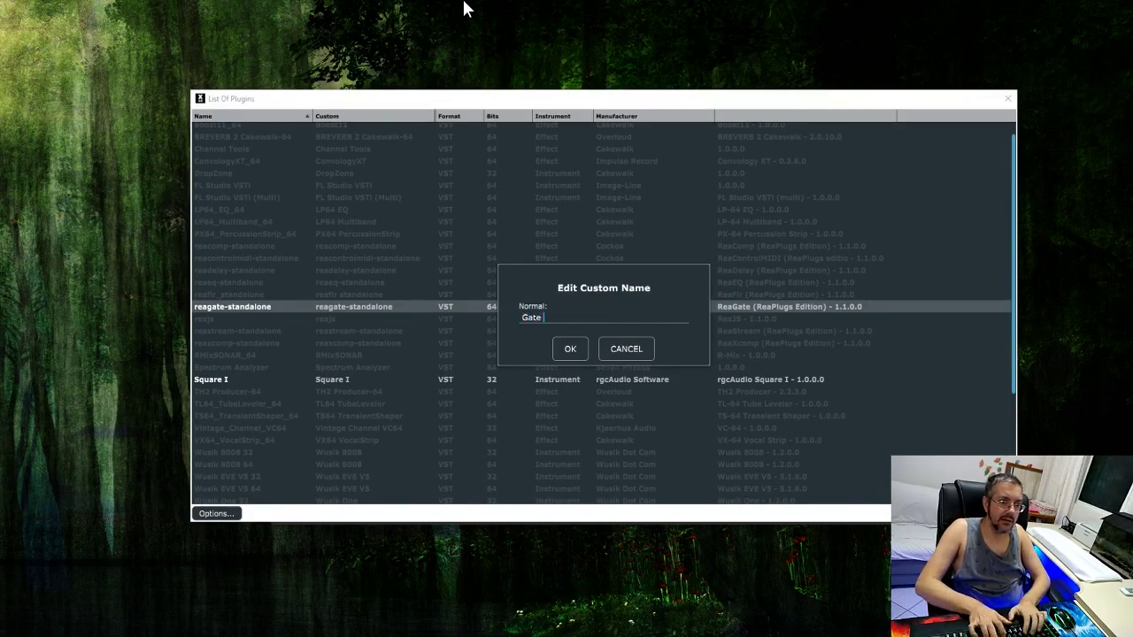
{"action": "key", "text": "Return"}
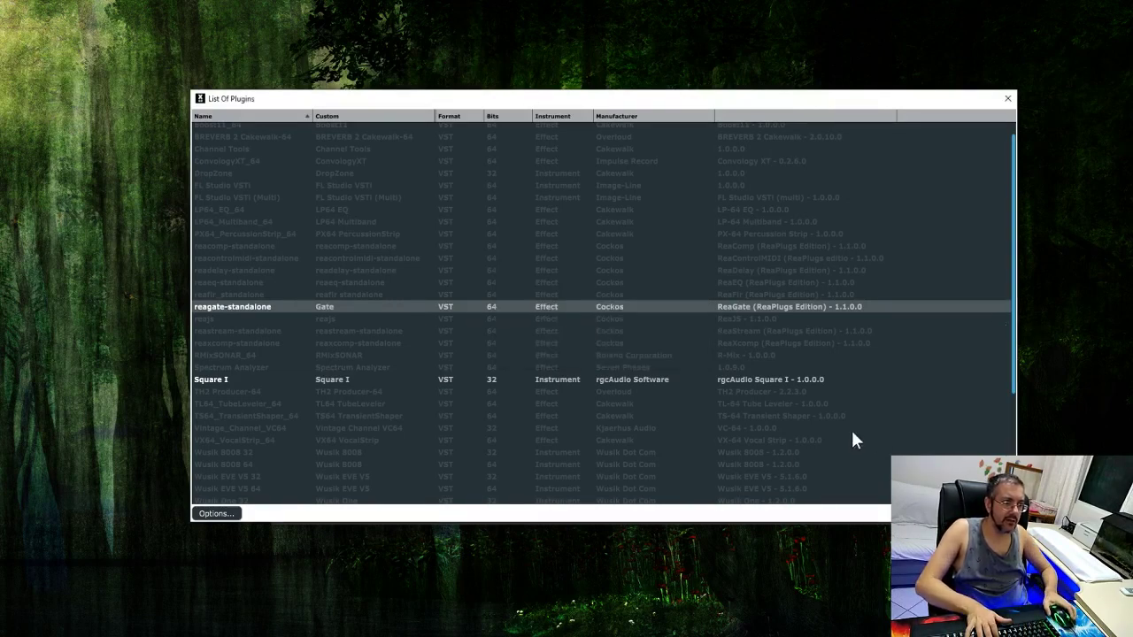
{"action": "scroll", "coordinate": [419, 354], "scroll_direction": "down", "scroll_amount": 5}
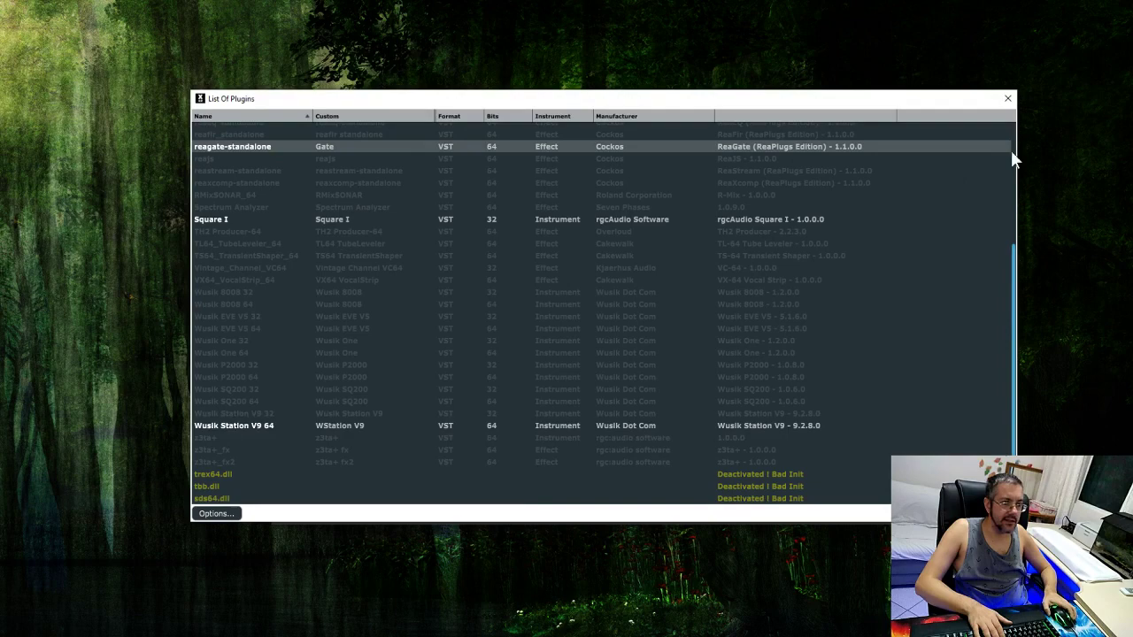
Close the plugin list and restart Wusik X42 64 Manager so only VST2 targets are generated.
{"action": "left_click", "coordinate": [1007, 98]}
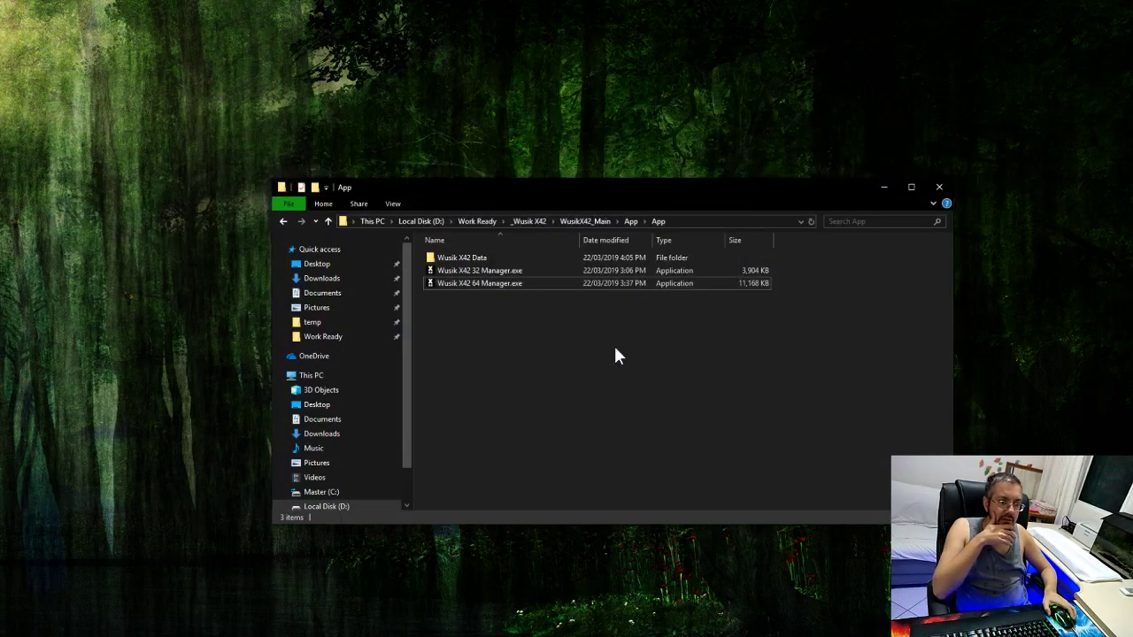
{"action": "left_click", "coordinate": [566, 363]}
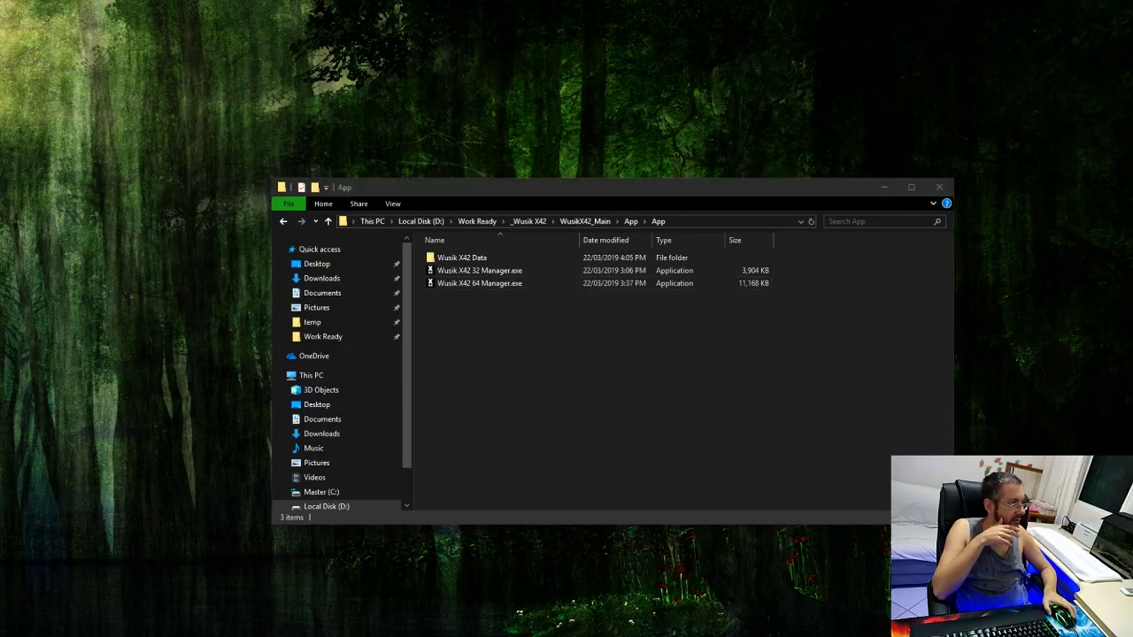
{"action": "double_click", "coordinate": [497, 279]}
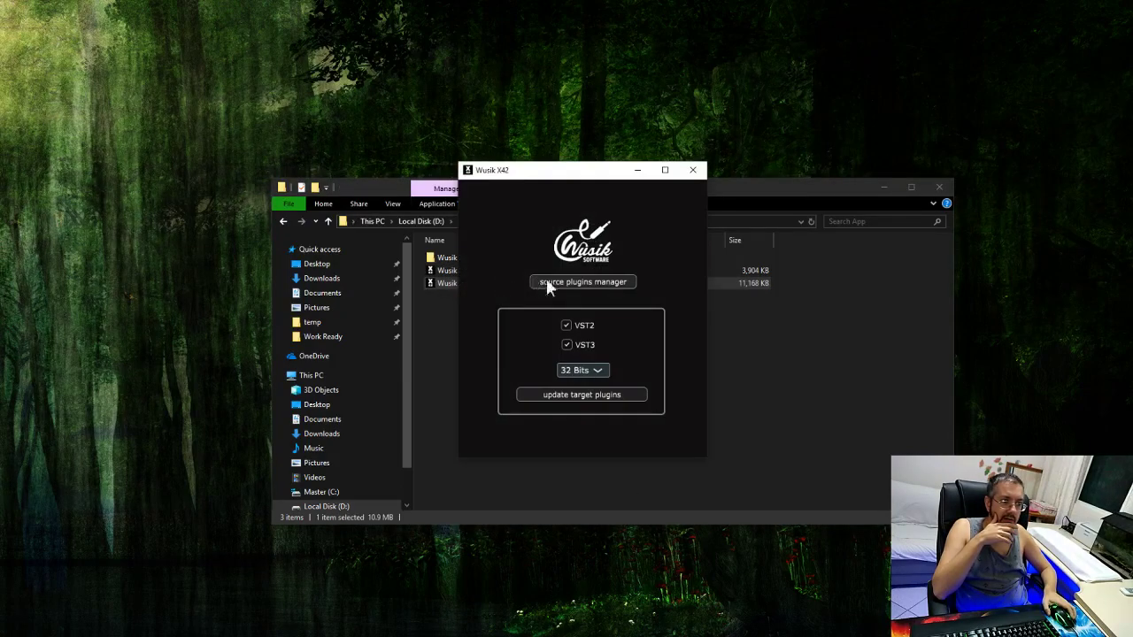
{"action": "left_click", "coordinate": [595, 283]}
{"action": "scroll", "coordinate": [595, 283], "scroll_direction": "down", "scroll_amount": 5}
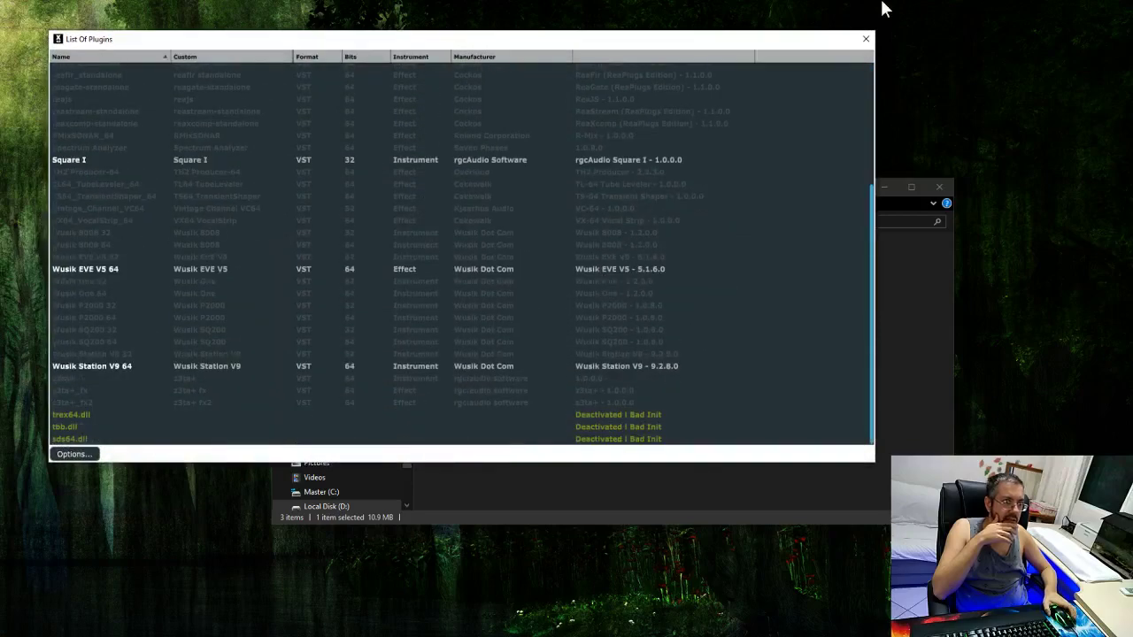
{"action": "left_click", "coordinate": [865, 38]}
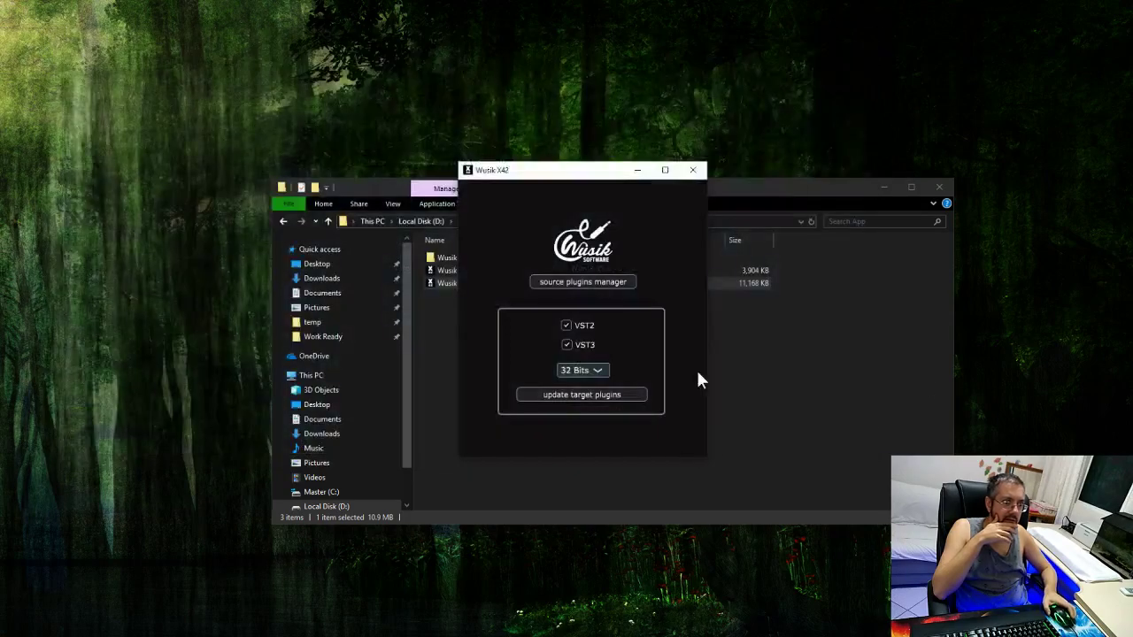
{"action": "key", "text": "alt+F4"}
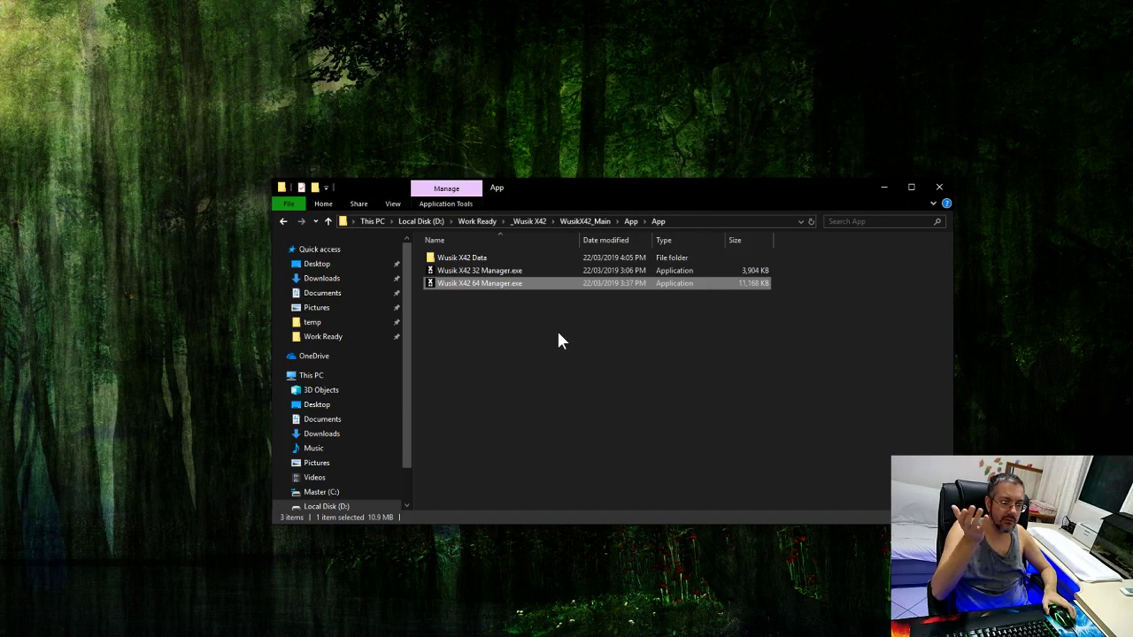
{"action": "double_click", "coordinate": [549, 283]}
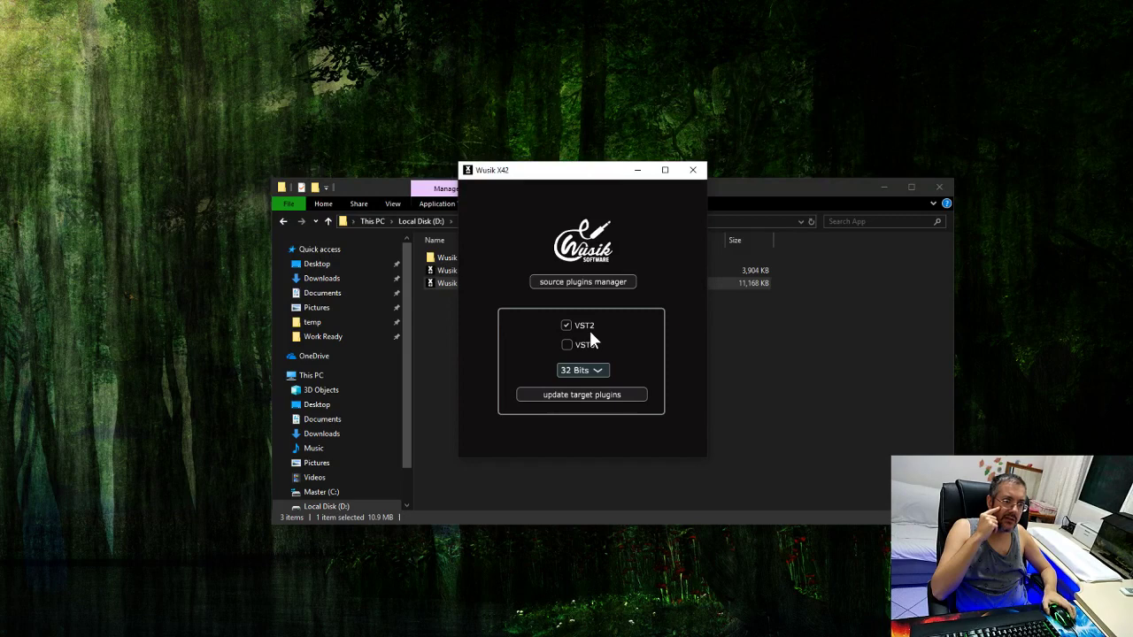
Keep the target at 32 Bits and generate the VST2 target plugins to 100%.
{"action": "left_click", "coordinate": [594, 370]}
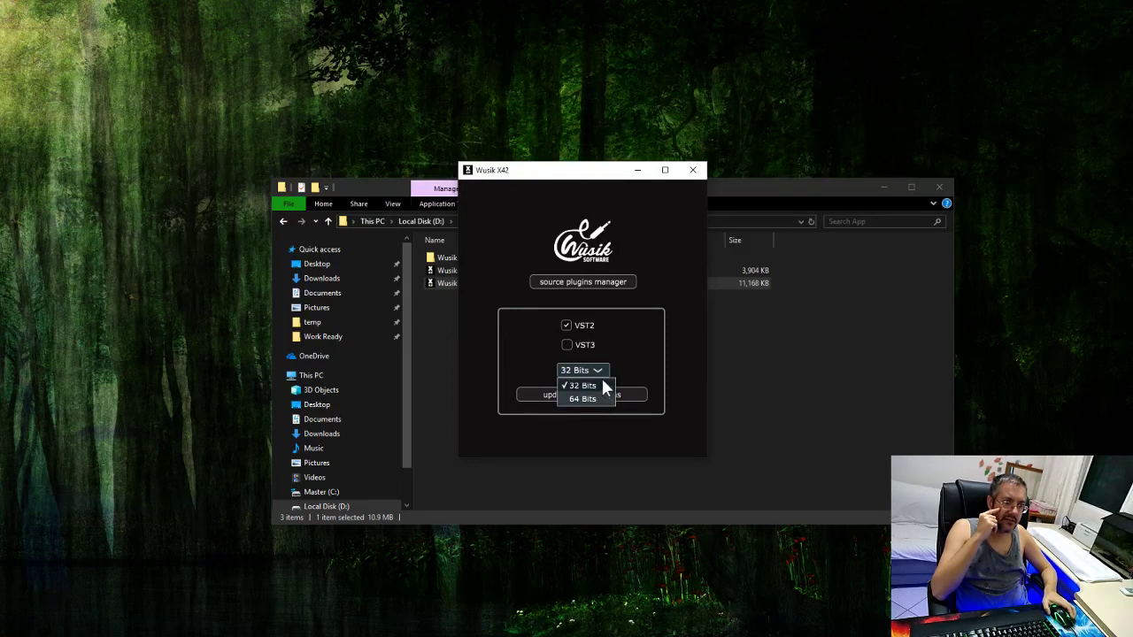
{"action": "left_click", "coordinate": [601, 372]}
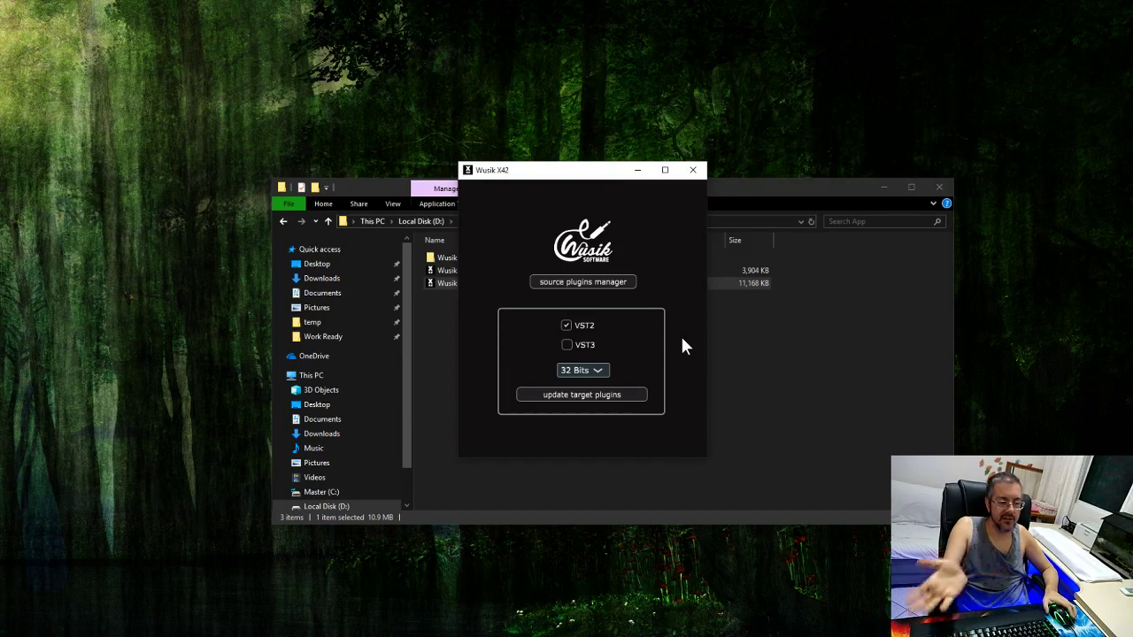
{"action": "left_click", "coordinate": [584, 396]}
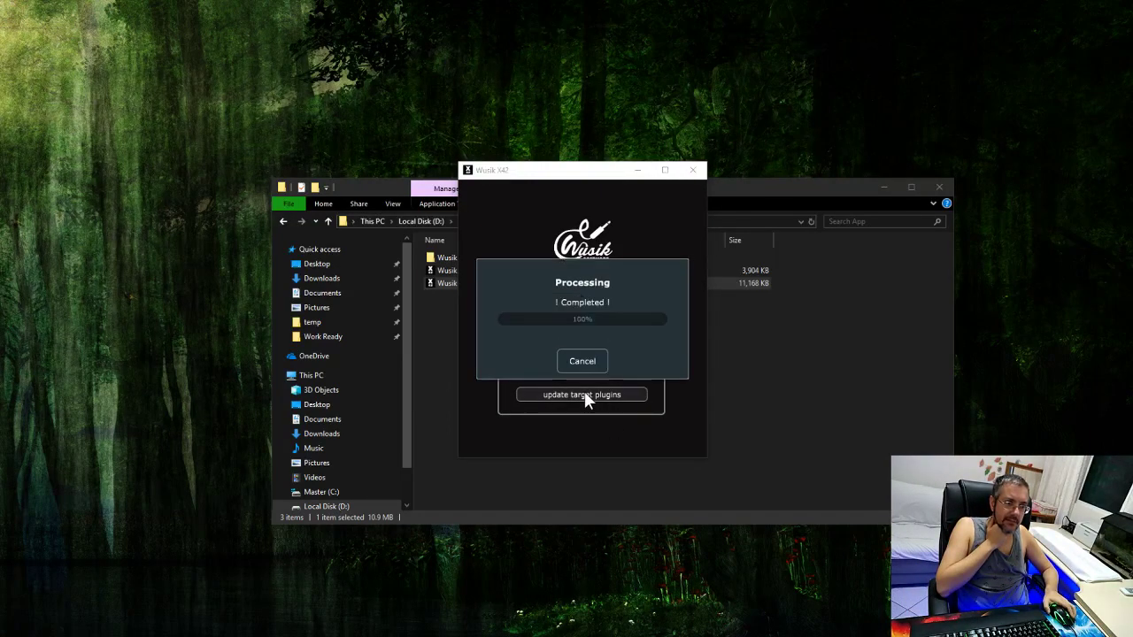
Close Wusik X42 and confirm Wusik X42 Data\Plugins\VST2 holds the three new plug-in DLLs.
{"action": "left_click", "coordinate": [692, 170]}
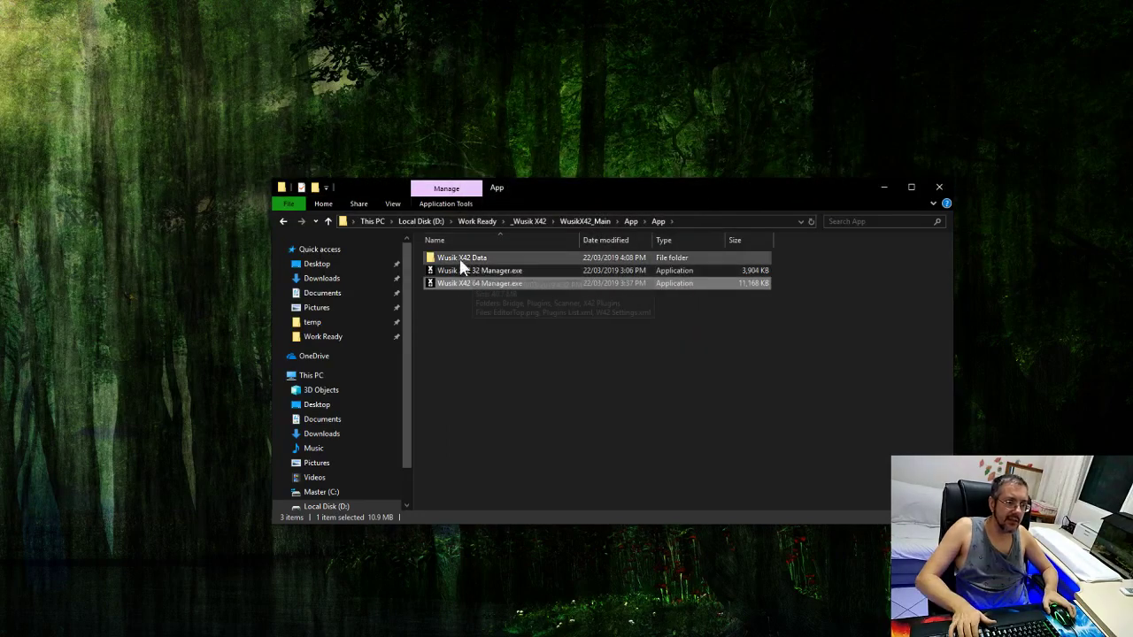
{"action": "double_click", "coordinate": [499, 258]}
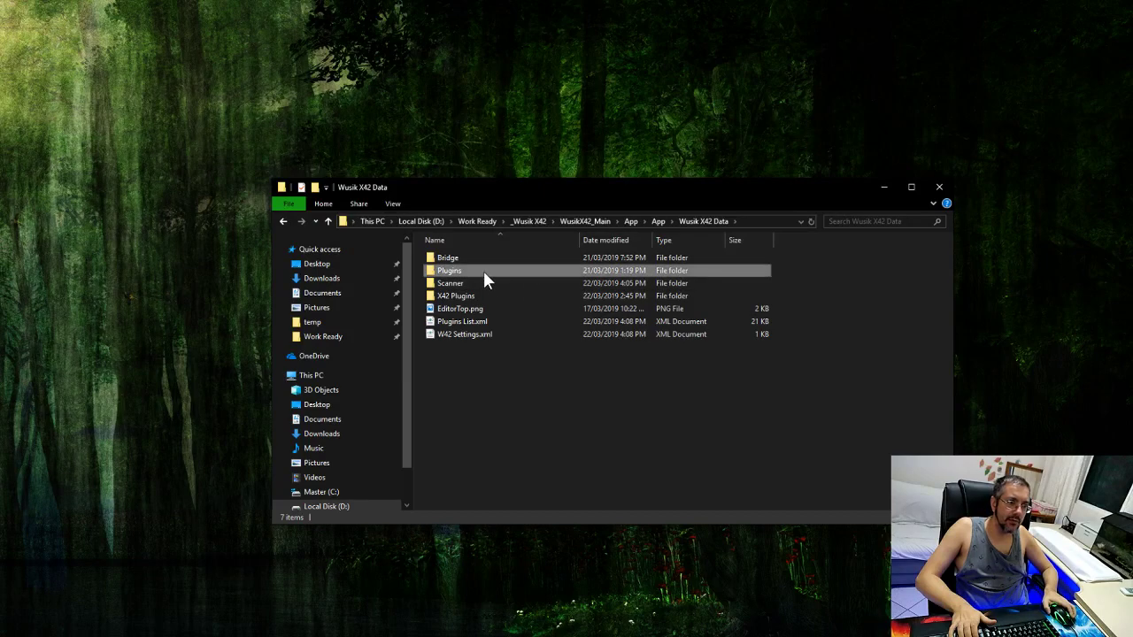
{"action": "double_click", "coordinate": [483, 271]}
{"action": "double_click", "coordinate": [474, 260]}
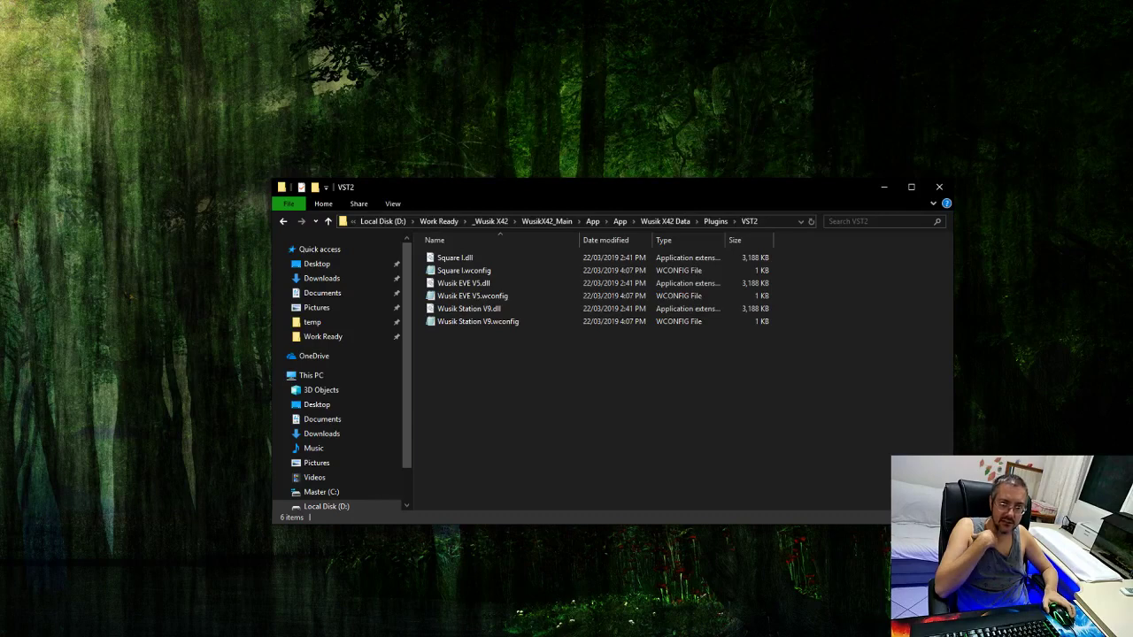
{"action": "left_click", "coordinate": [939, 187]}
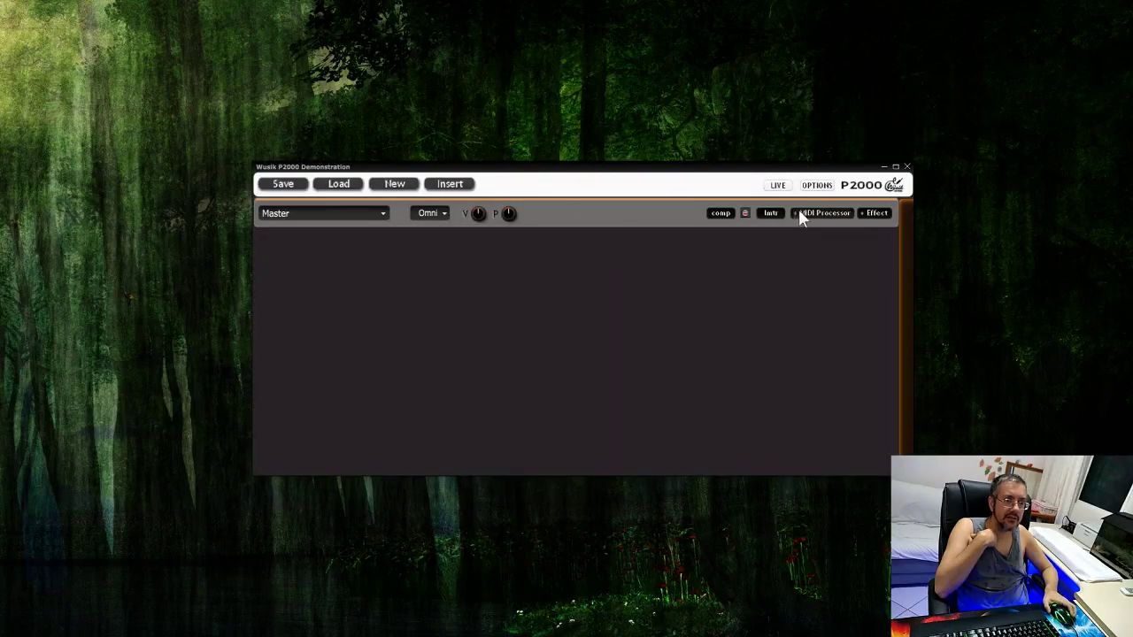
Clear the Plugins Manager list and rescan the Wusik X42 Data\Plugins folder.
{"action": "left_click", "coordinate": [817, 185]}
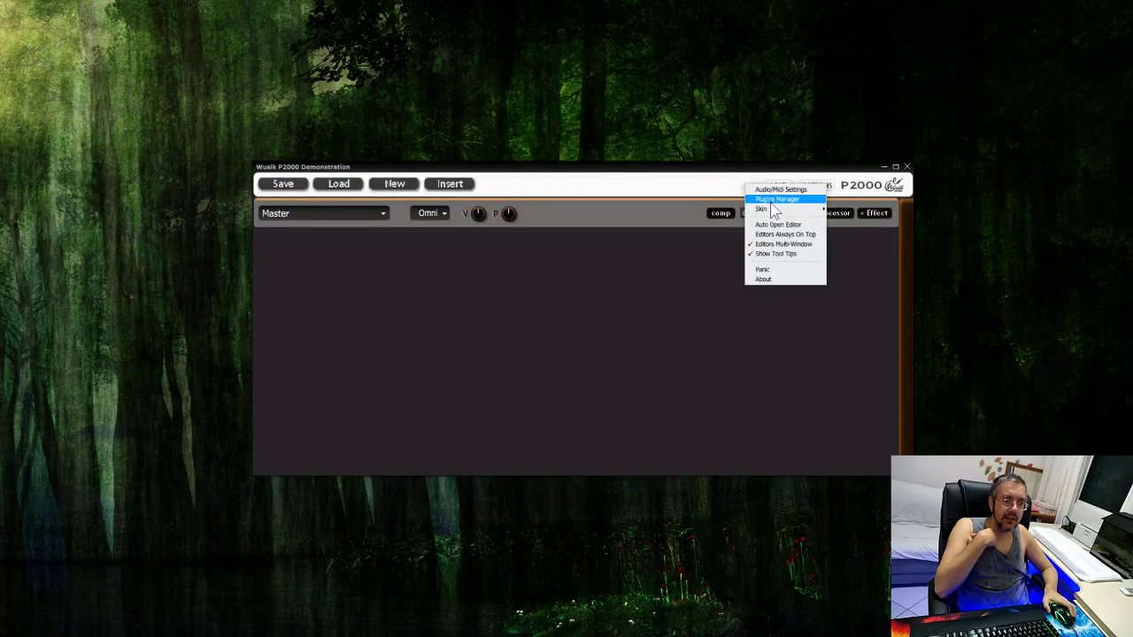
{"action": "left_click", "coordinate": [774, 206]}
{"action": "scroll", "coordinate": [283, 366], "scroll_direction": "down", "scroll_amount": 5}
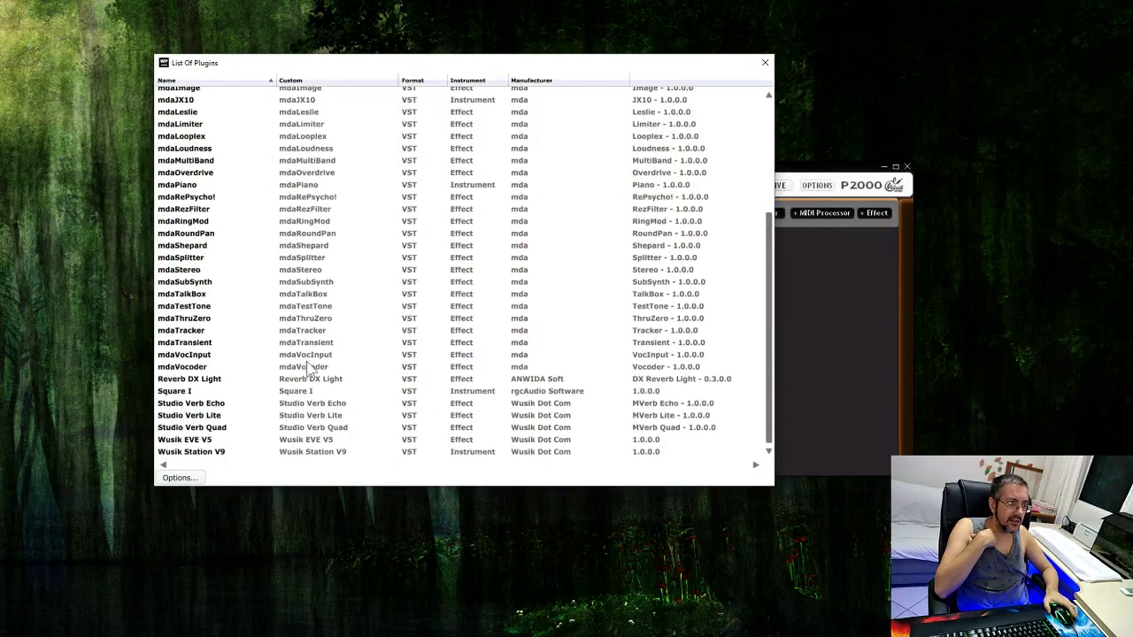
{"action": "left_click", "coordinate": [194, 480]}
{"action": "left_click", "coordinate": [228, 497]}
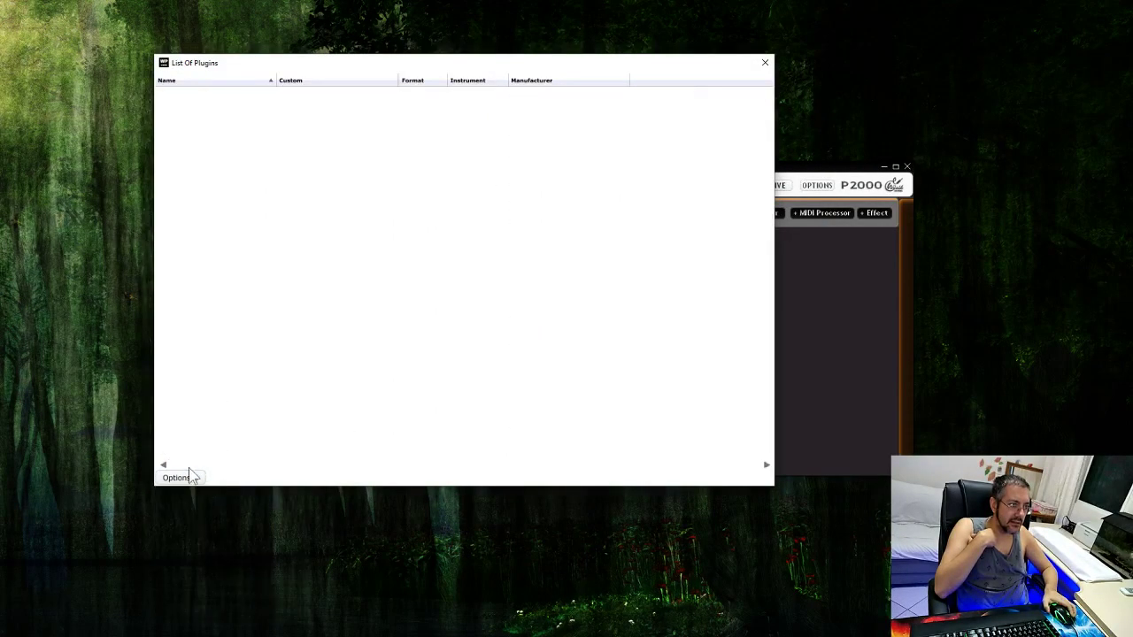
{"action": "left_click", "coordinate": [187, 489]}
{"action": "left_click", "coordinate": [279, 609]}
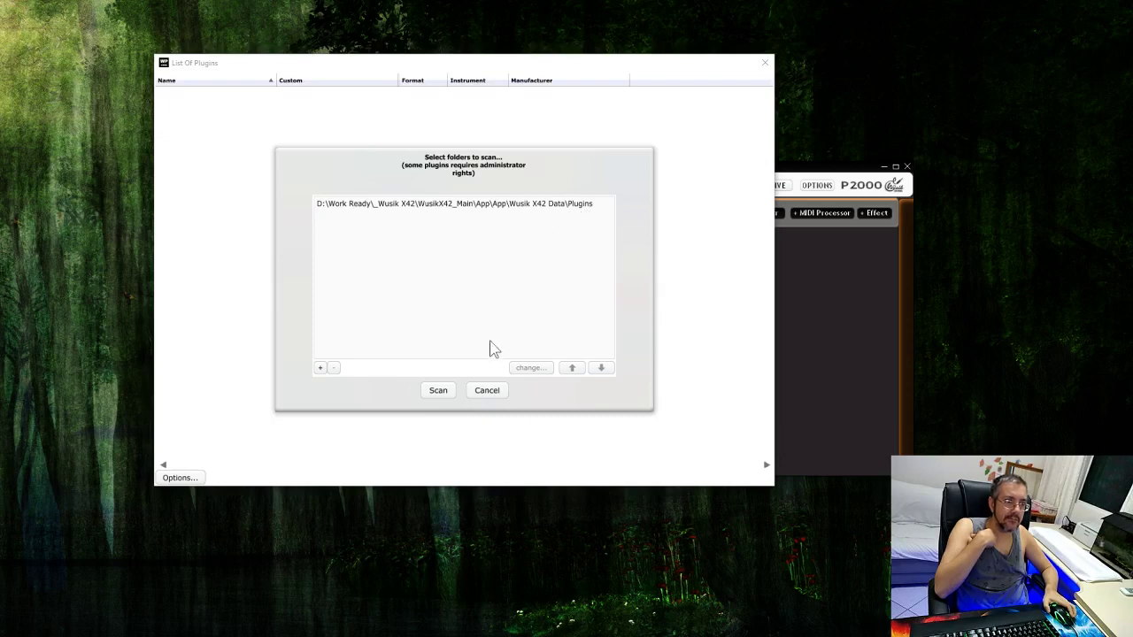
{"action": "left_click", "coordinate": [438, 392]}
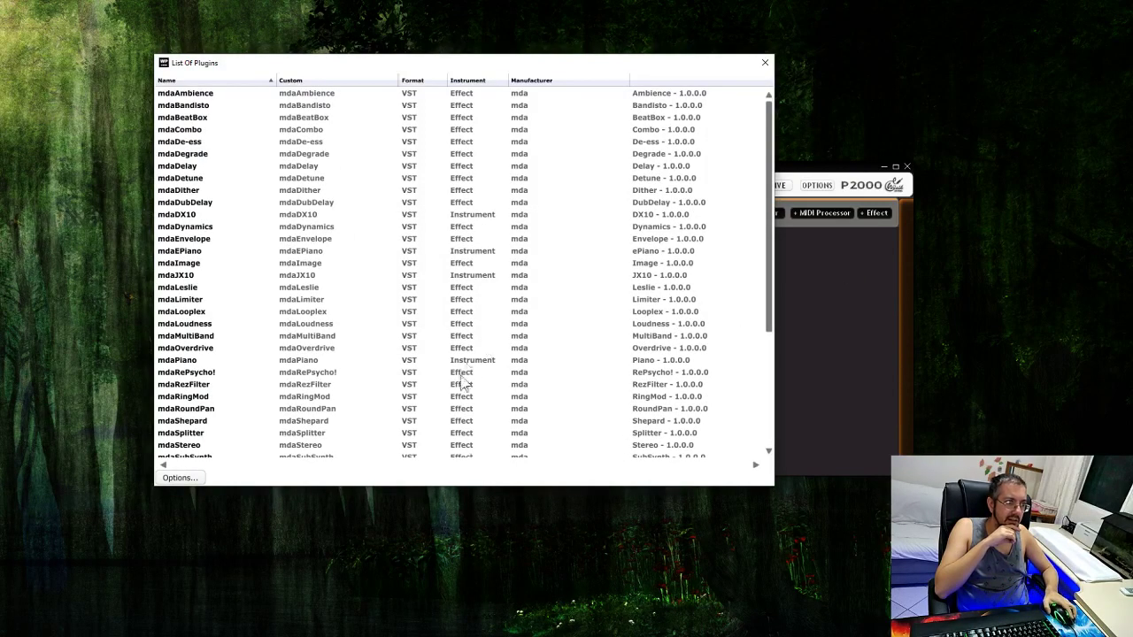
Check the Square I, Wusik Station V9 and Wusik EVE V5 entries, then close the plugin list.
{"action": "scroll", "coordinate": [442, 398], "scroll_direction": "down", "scroll_amount": 5}
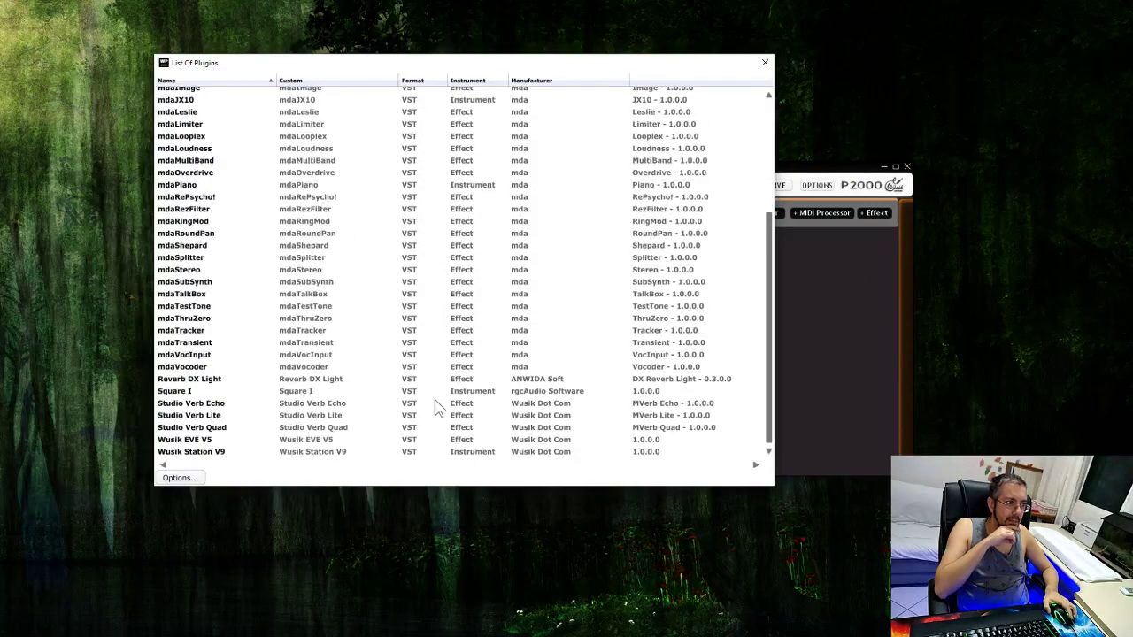
{"action": "right_click", "coordinate": [244, 395]}
{"action": "left_click", "coordinate": [249, 394]}
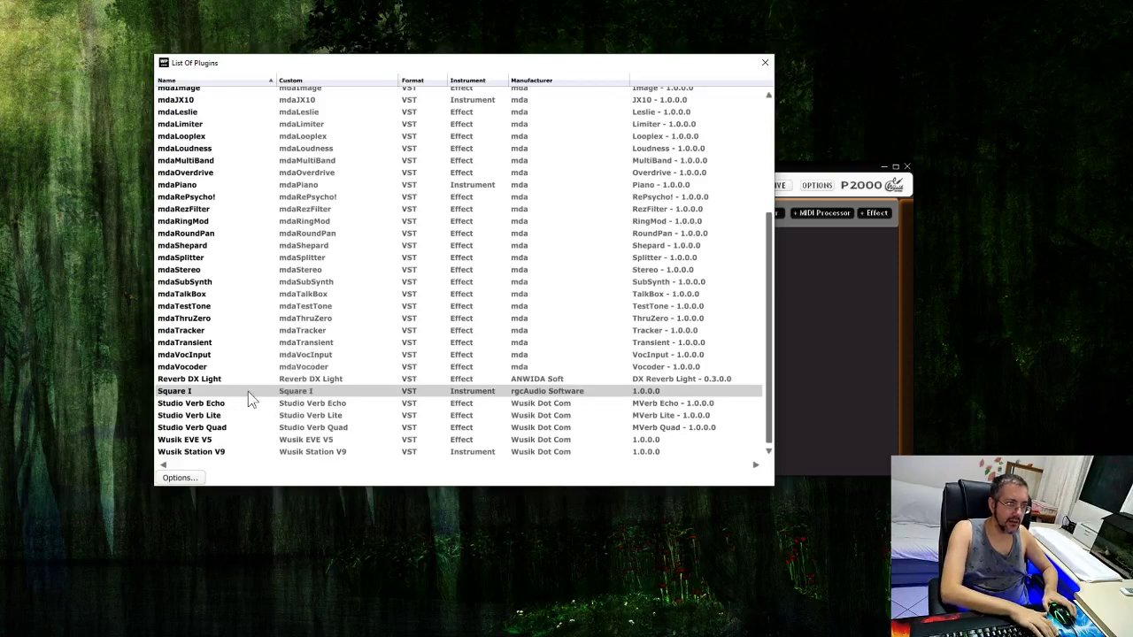
{"action": "right_click", "coordinate": [240, 455]}
{"action": "left_click", "coordinate": [240, 455]}
{"action": "right_click", "coordinate": [245, 440]}
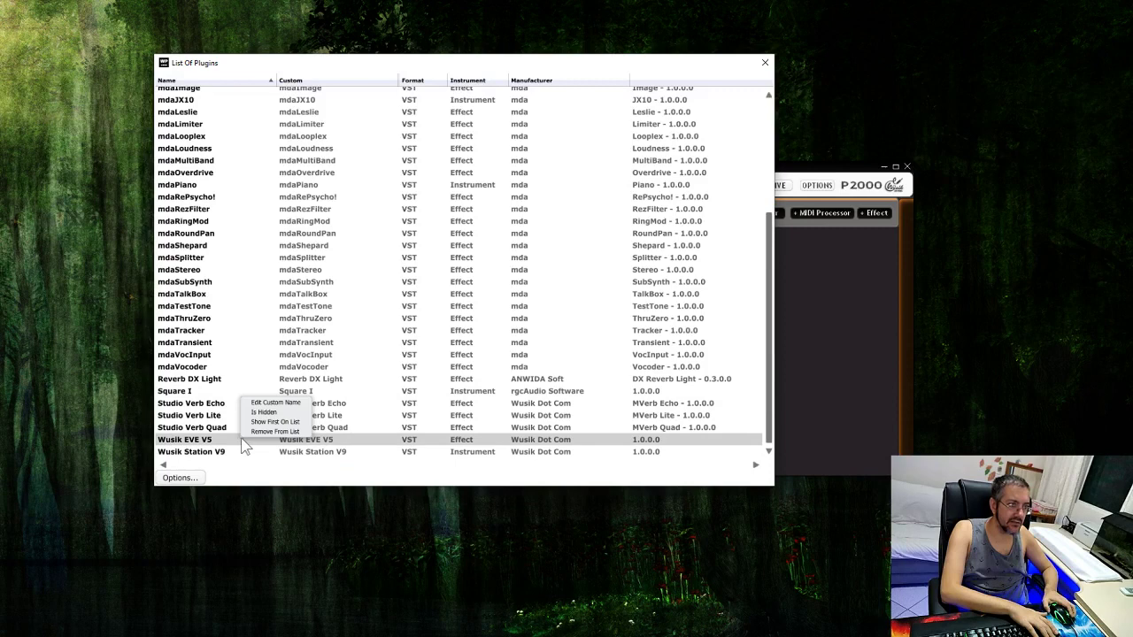
{"action": "left_click", "coordinate": [250, 443]}
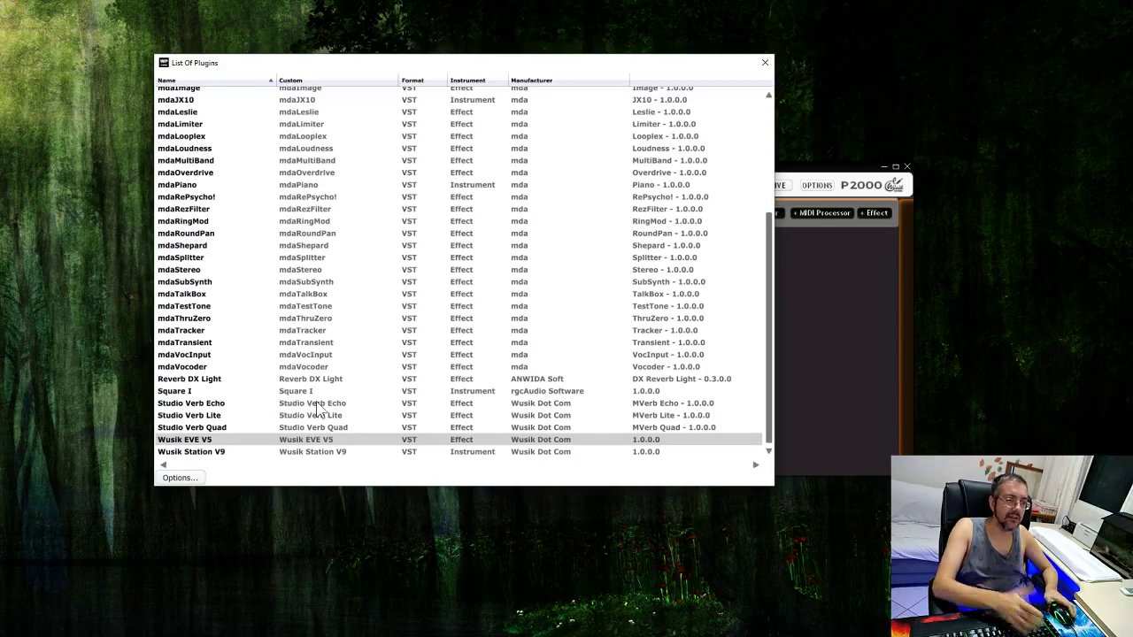
{"action": "key", "text": "Escape"}
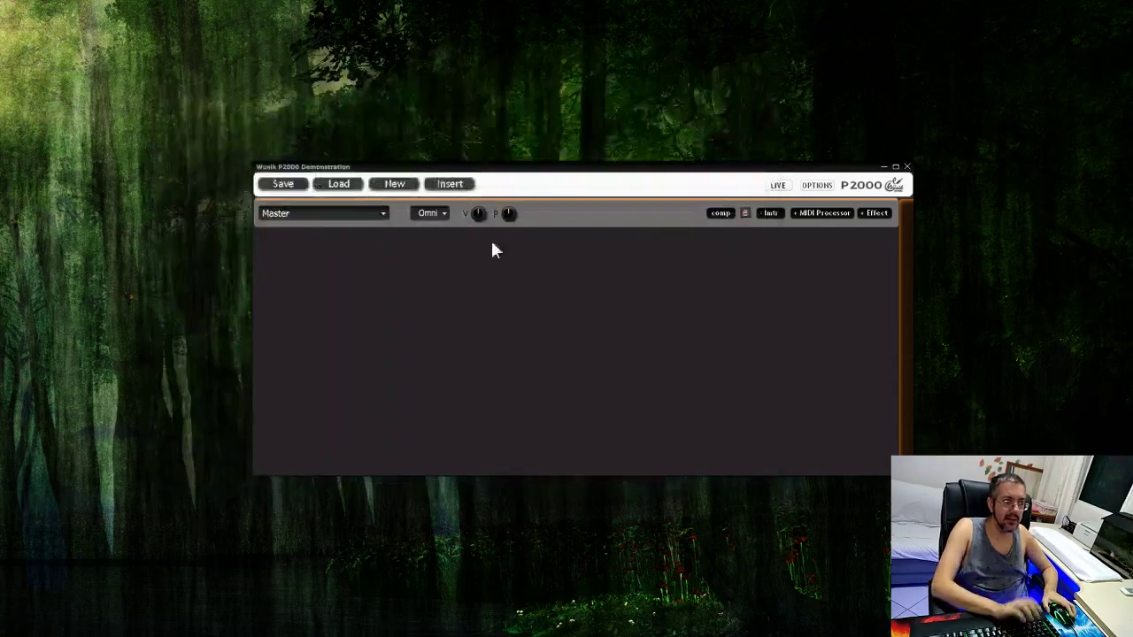
Insert a Wusik Station V9 channel and load its Init Sample Player preset.
{"action": "left_click", "coordinate": [459, 187]}
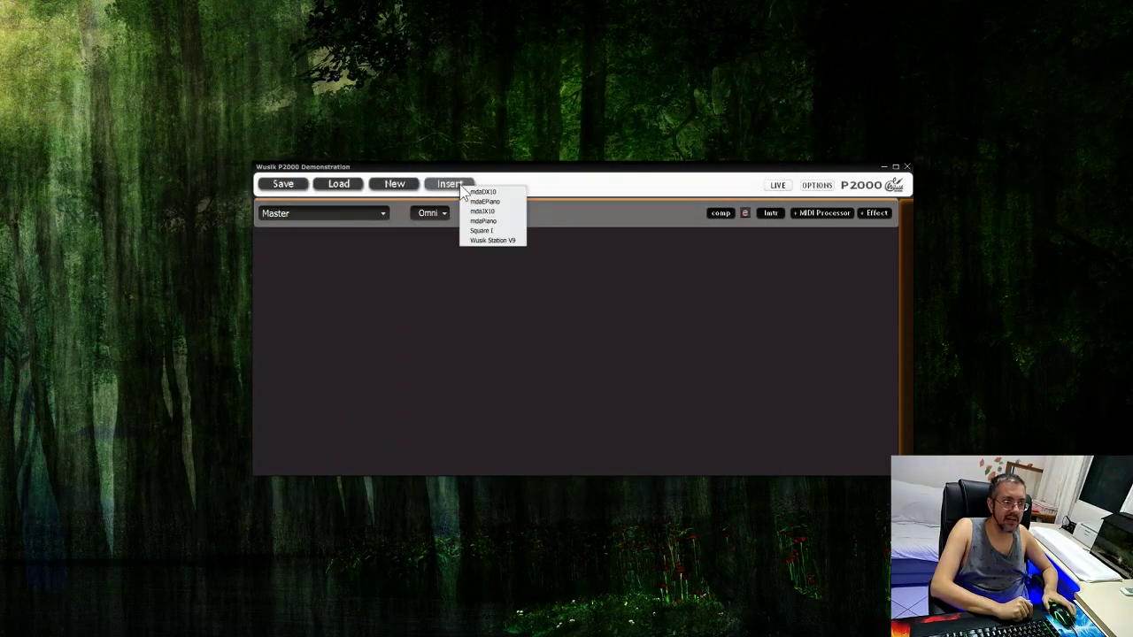
{"action": "left_click", "coordinate": [498, 240]}
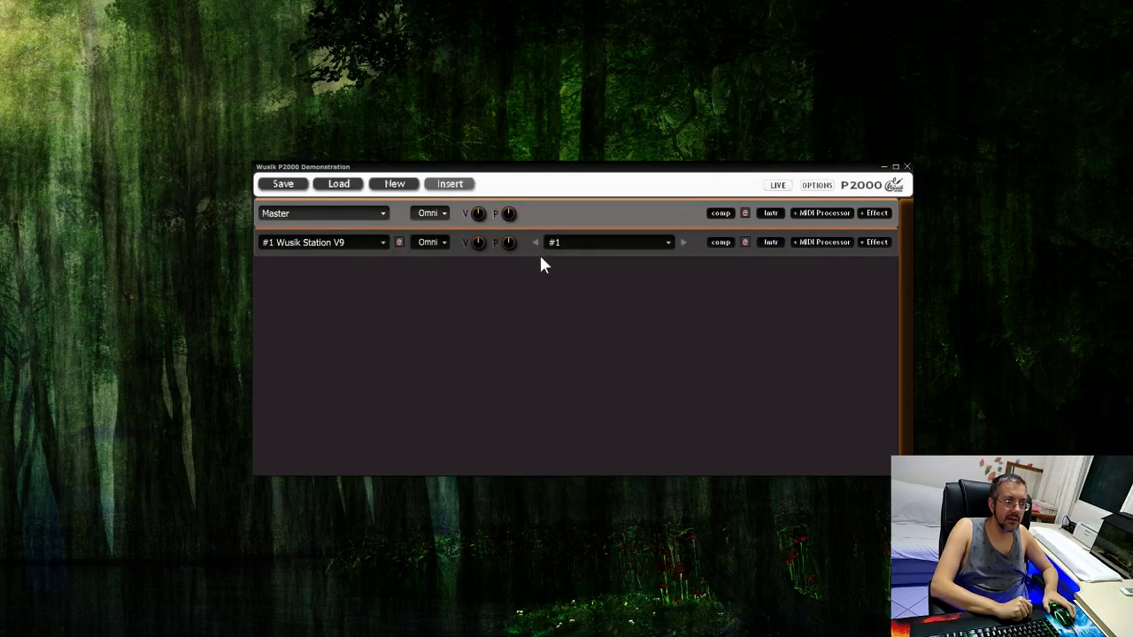
{"action": "left_click", "coordinate": [400, 243]}
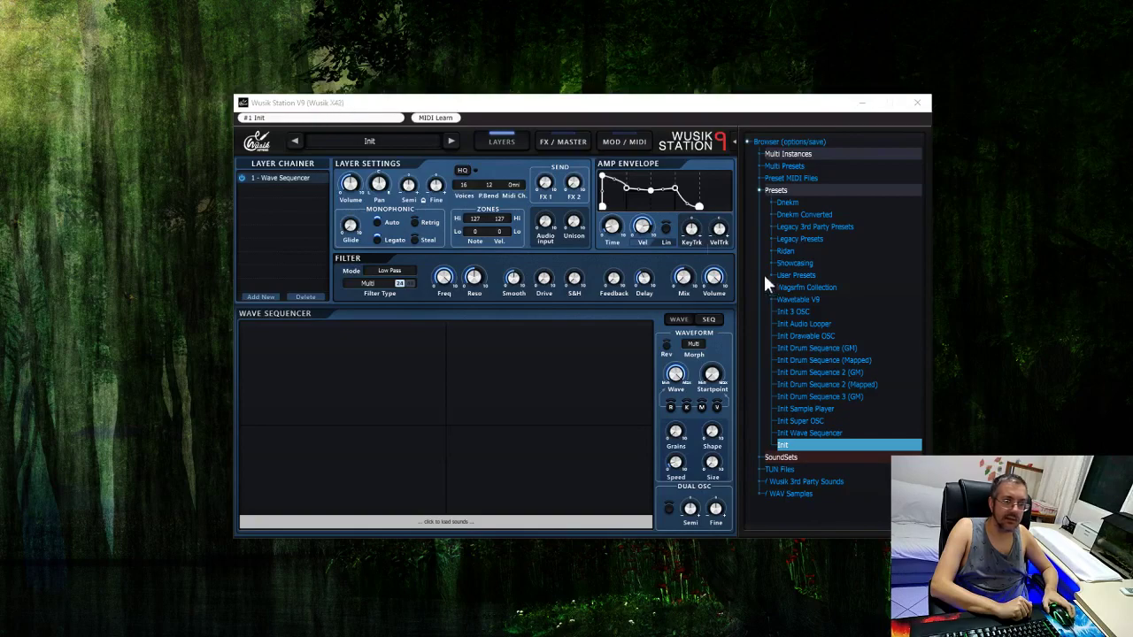
{"action": "left_click", "coordinate": [824, 410]}
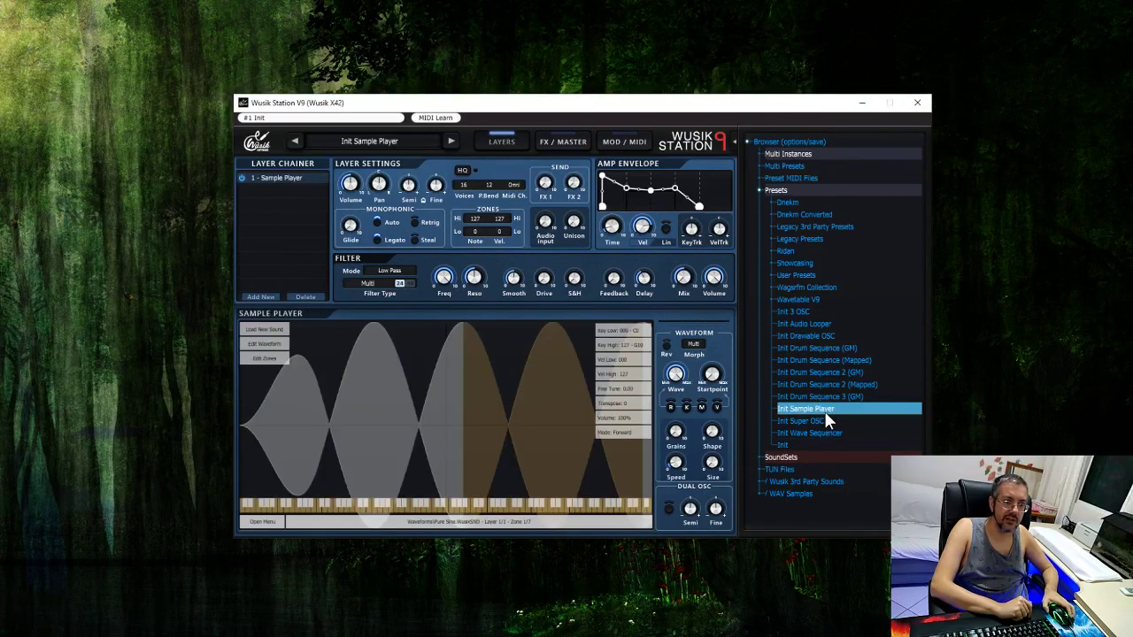
Close the Wusik Station V9 editor and its small panel.
{"action": "left_click", "coordinate": [917, 103]}
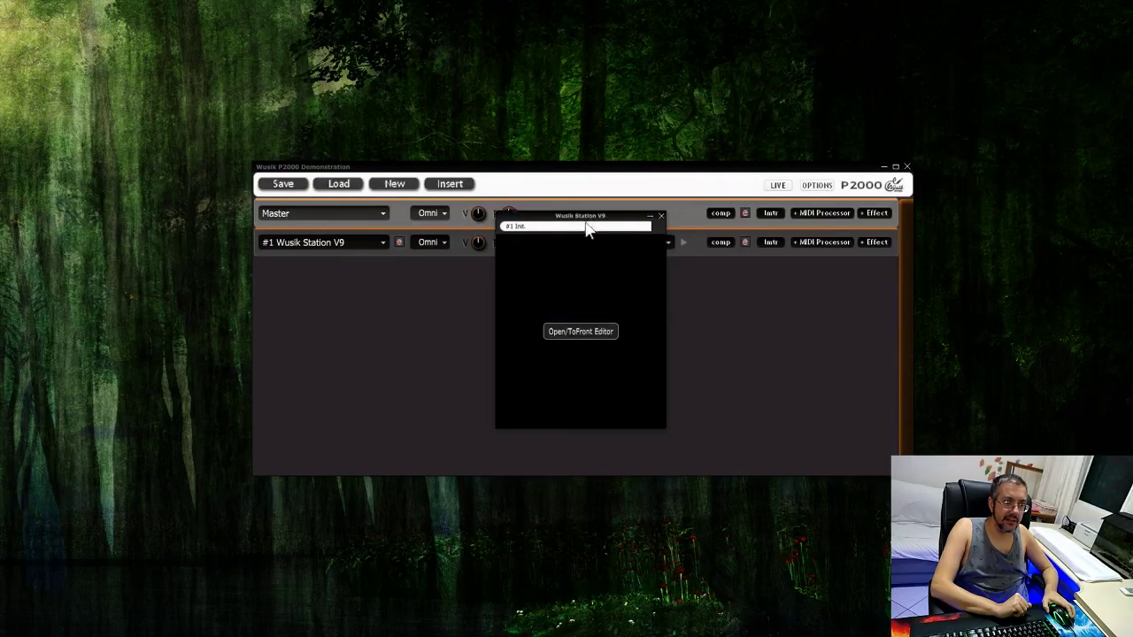
{"action": "left_click_drag", "start_coordinate": [589, 222], "coordinate": [436, 347]}
{"action": "left_click", "coordinate": [731, 398]}
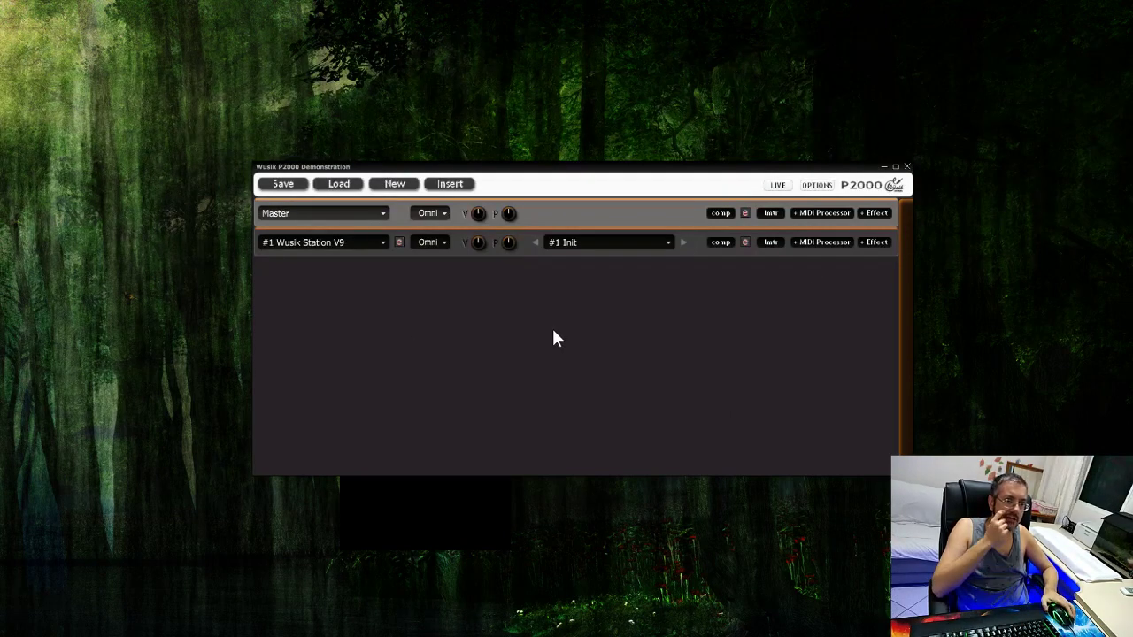
Insert Square I as channel #2 and open its editor to verify it.
{"action": "left_click", "coordinate": [450, 183]}
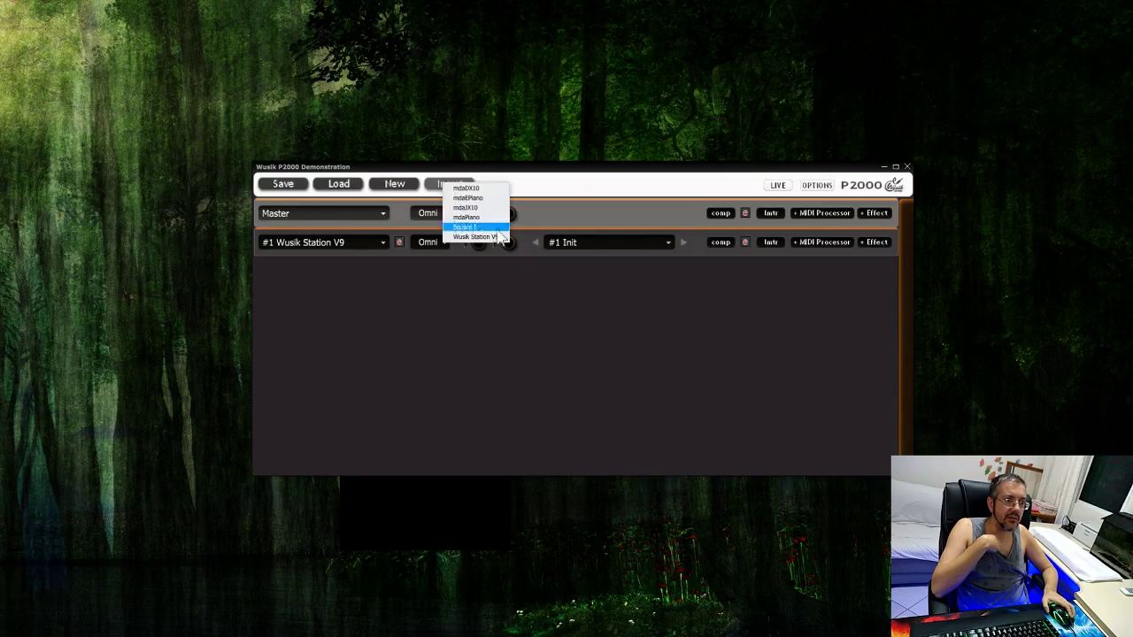
{"action": "left_click", "coordinate": [480, 227]}
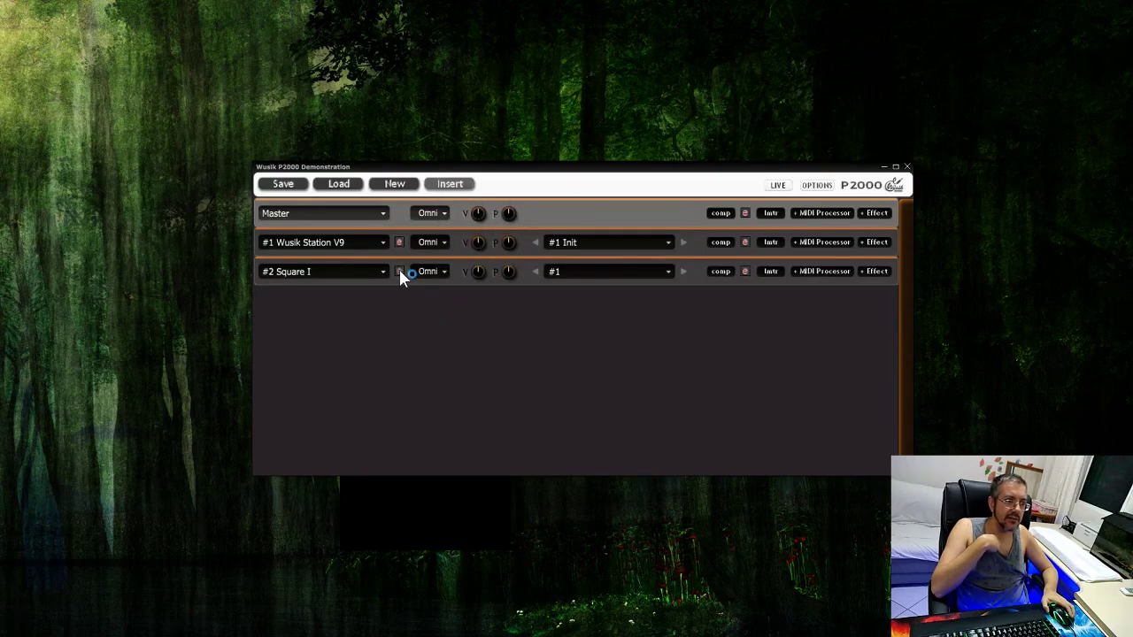
{"action": "left_click", "coordinate": [399, 271]}
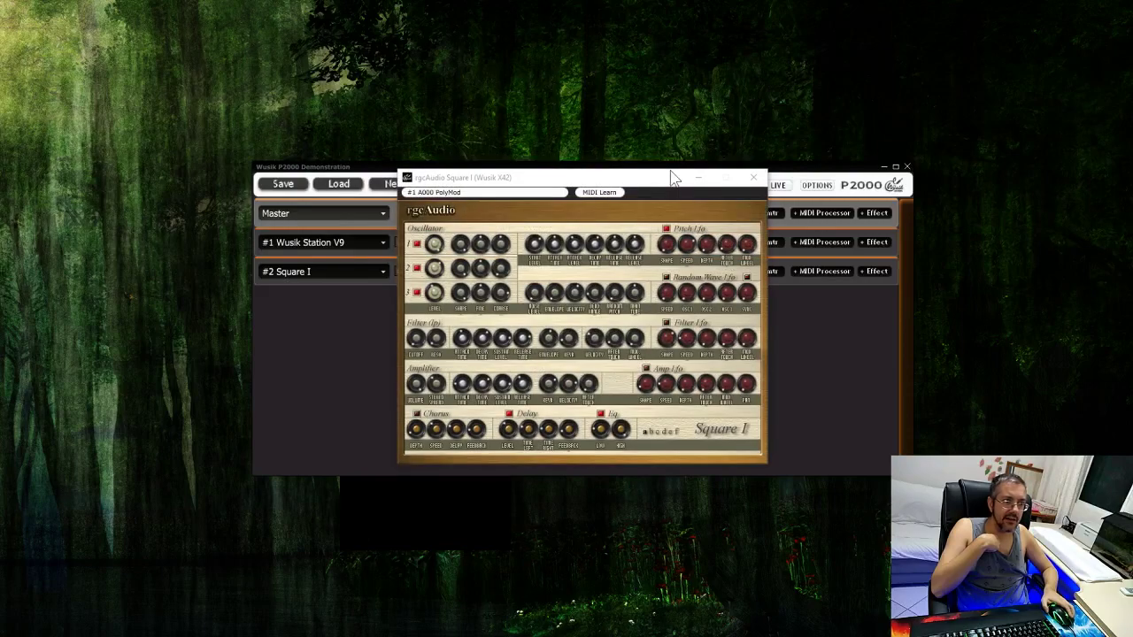
{"action": "left_click", "coordinate": [649, 182]}
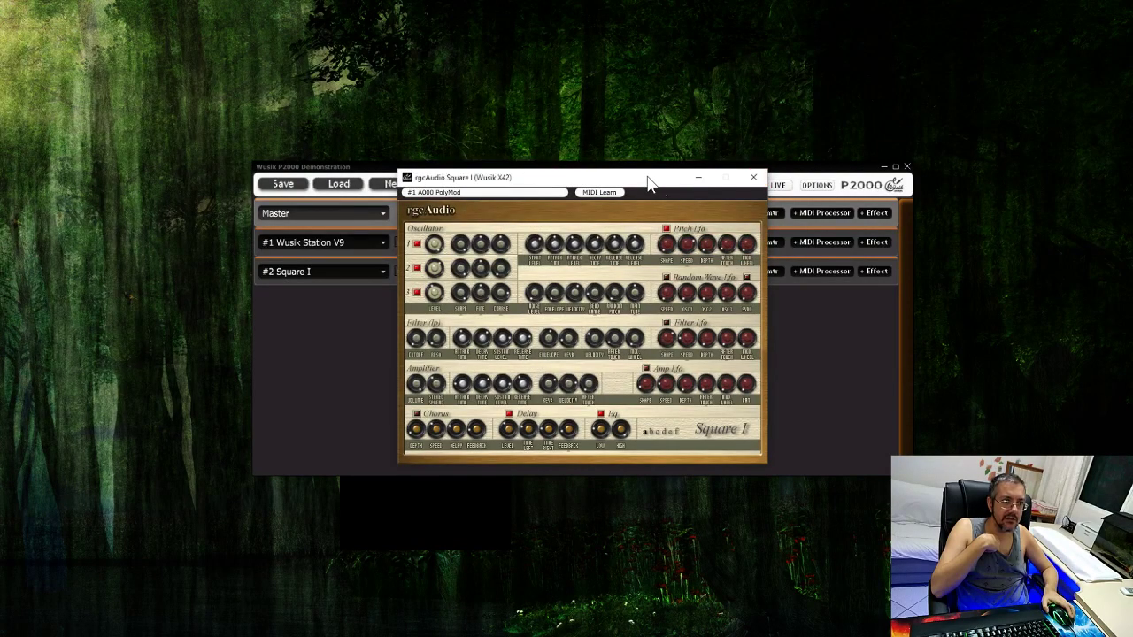
{"action": "left_click_drag", "start_coordinate": [649, 182], "coordinate": [845, 270]}
Minimize the Square I editor, then close the Station V9 and Square I panels.
{"action": "left_click", "coordinate": [893, 265]}
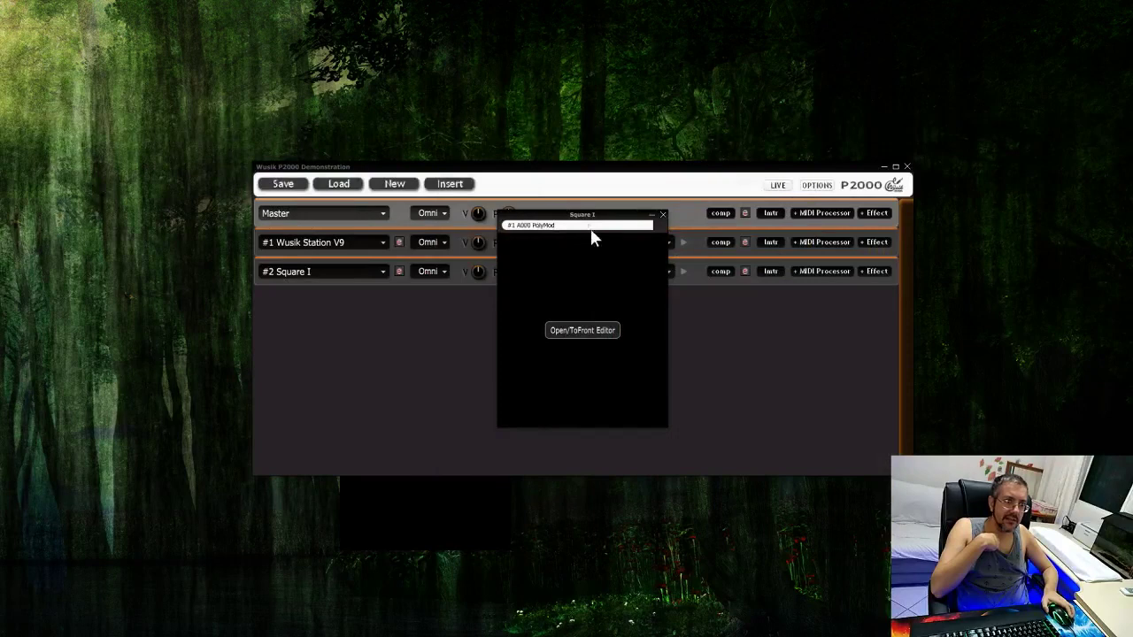
{"action": "left_click_drag", "start_coordinate": [590, 221], "coordinate": [617, 280]}
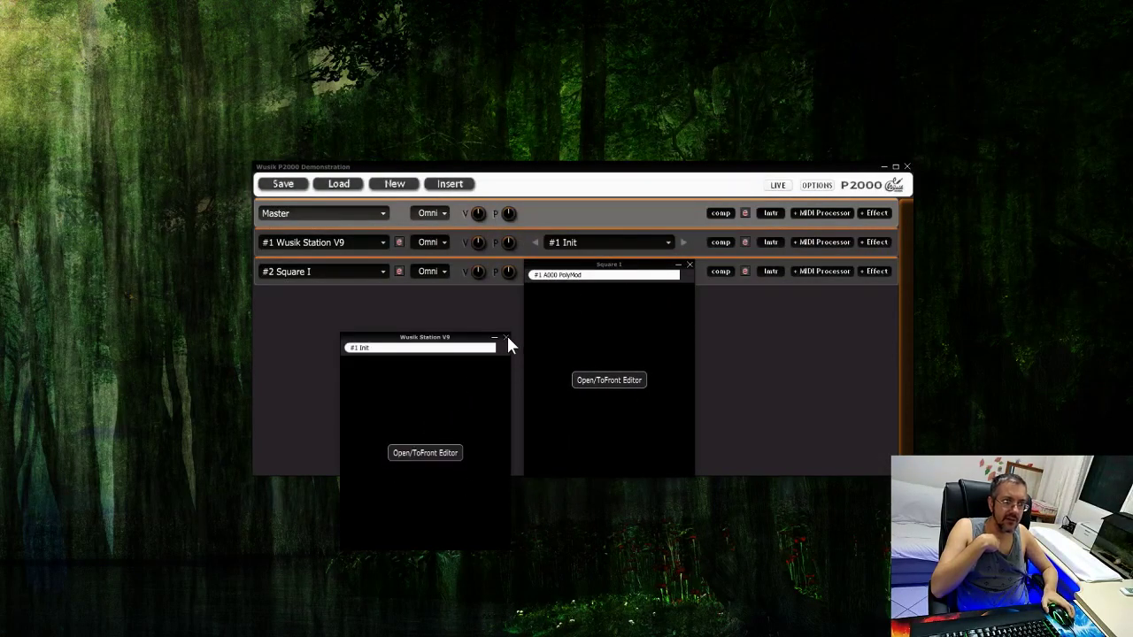
{"action": "left_click", "coordinate": [619, 331]}
{"action": "left_click", "coordinate": [399, 395]}
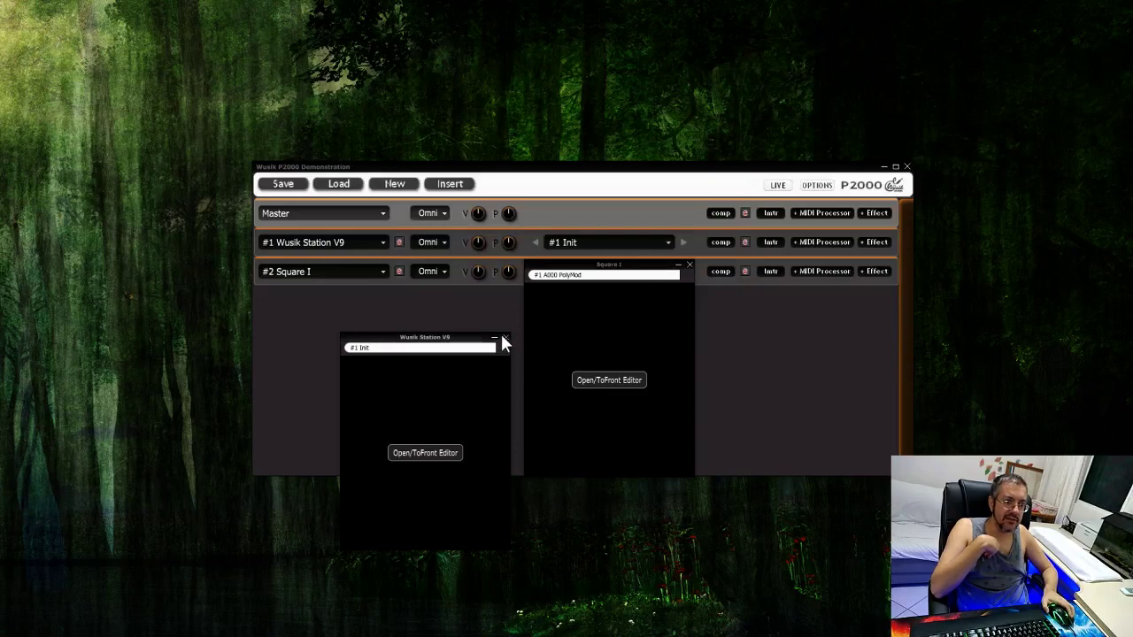
{"action": "left_click", "coordinate": [503, 338]}
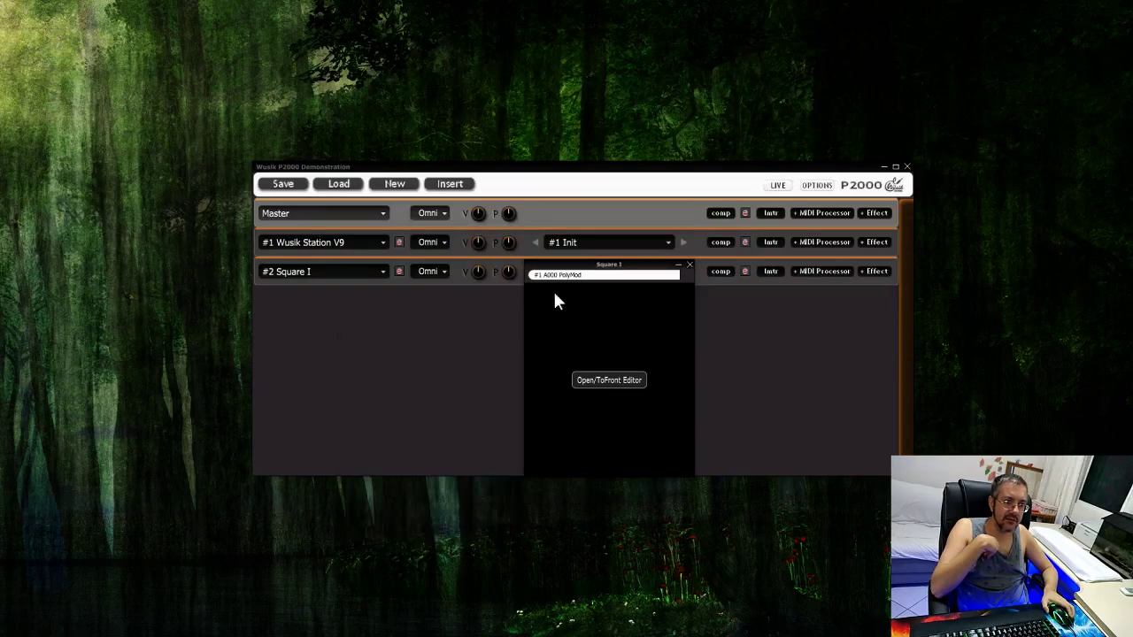
{"action": "left_click", "coordinate": [689, 265]}
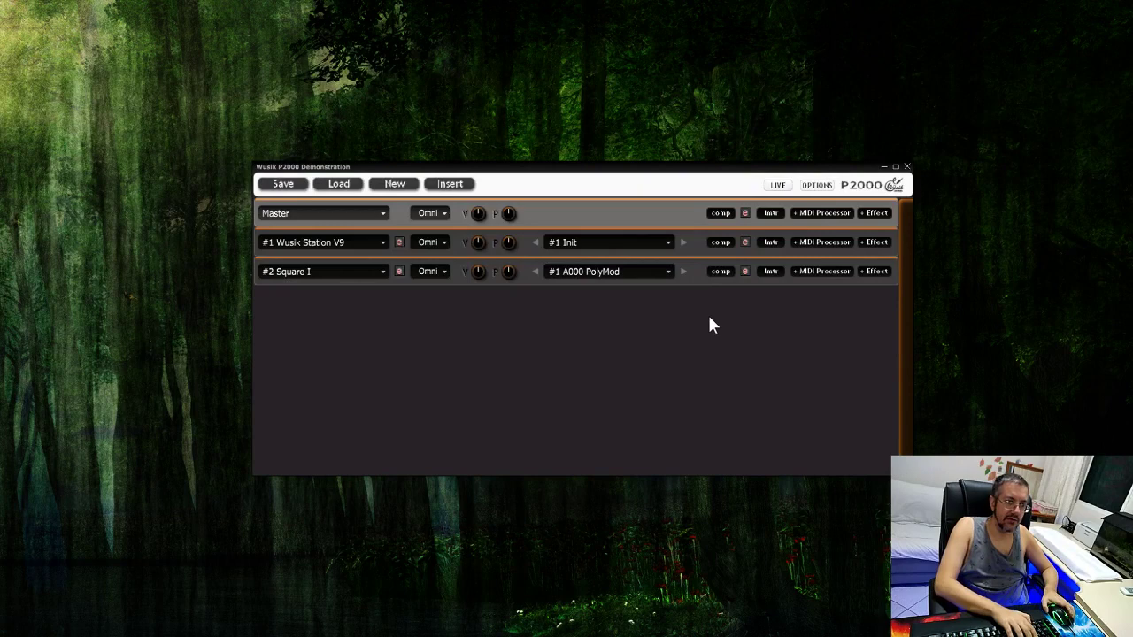
Exit Wusik P2000 with Alt+F4 and confirm leaving without saving.
{"action": "key", "text": "alt+F4"}
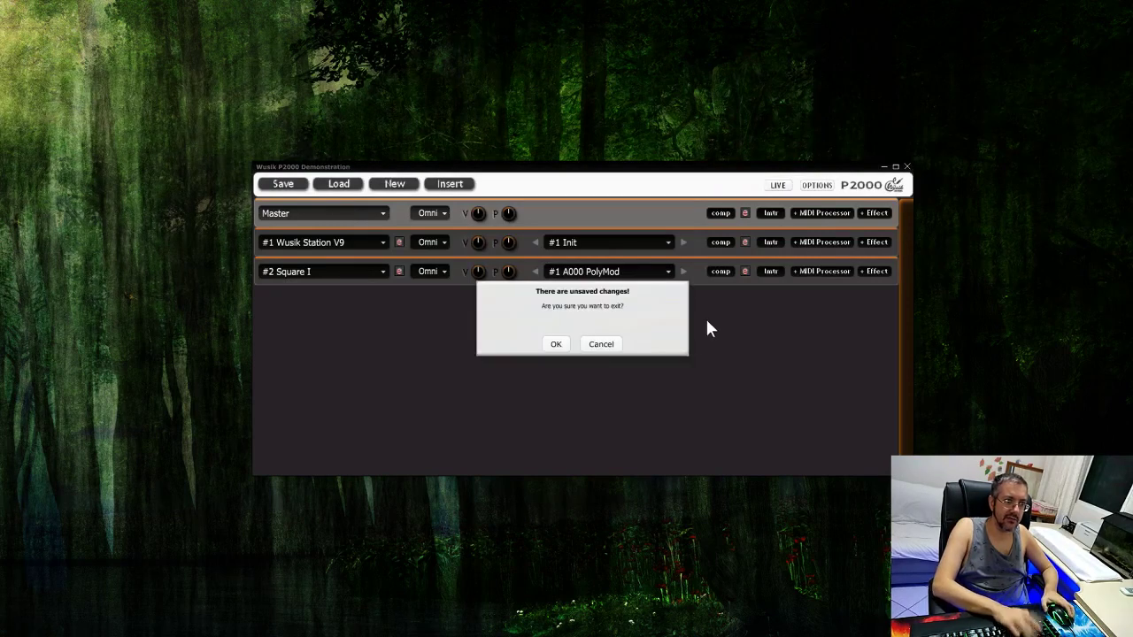
{"action": "left_click", "coordinate": [553, 343]}
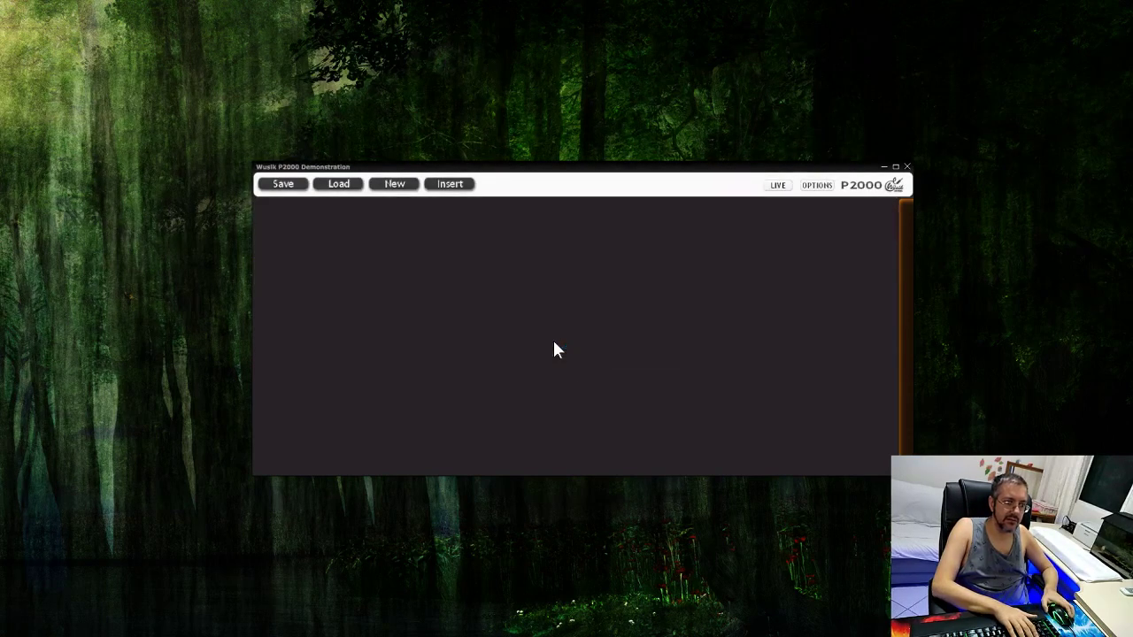